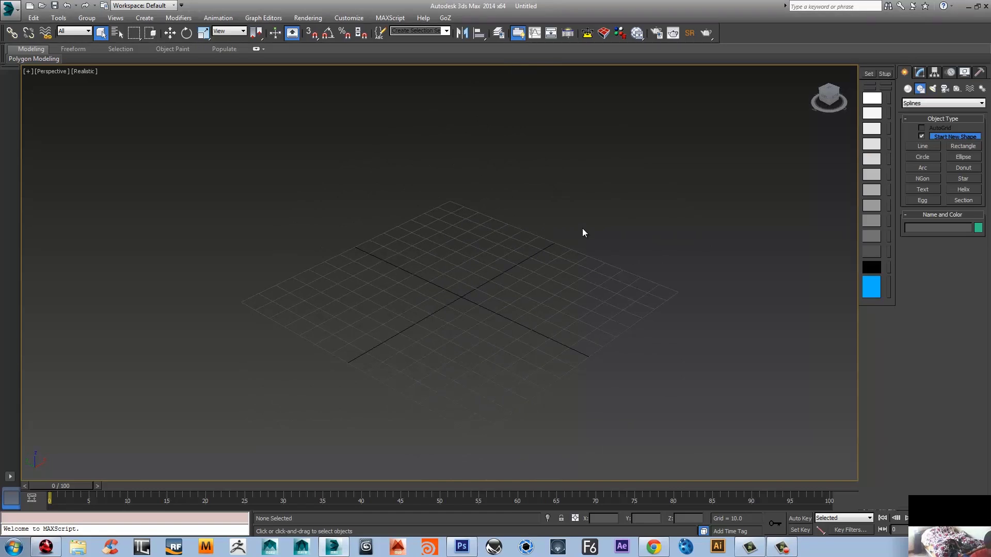
# - Draw a circle spline with a radius of about 181 around the centre of the grid
pyautogui.moveTo(501, 285); pyautogui.dragTo(474, 241, button='middle')
pyautogui.keyDown('alt'); pyautogui.moveTo(486, 301); pyautogui.dragTo(515, 276, button='middle'); pyautogui.keyUp('alt')
pyautogui.scroll(3, 516, 278)
pyautogui.rightClick(558, 201)
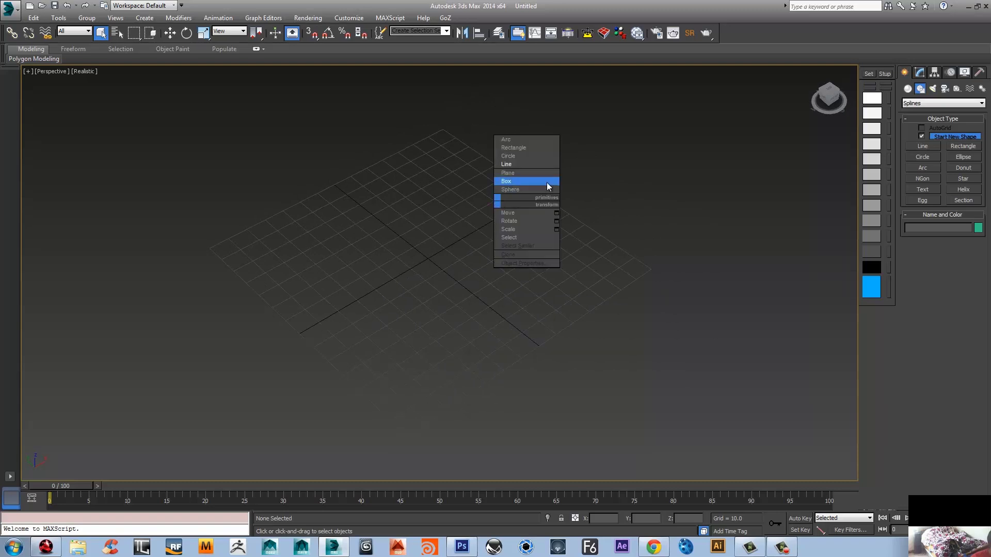
pyautogui.click(524, 156)
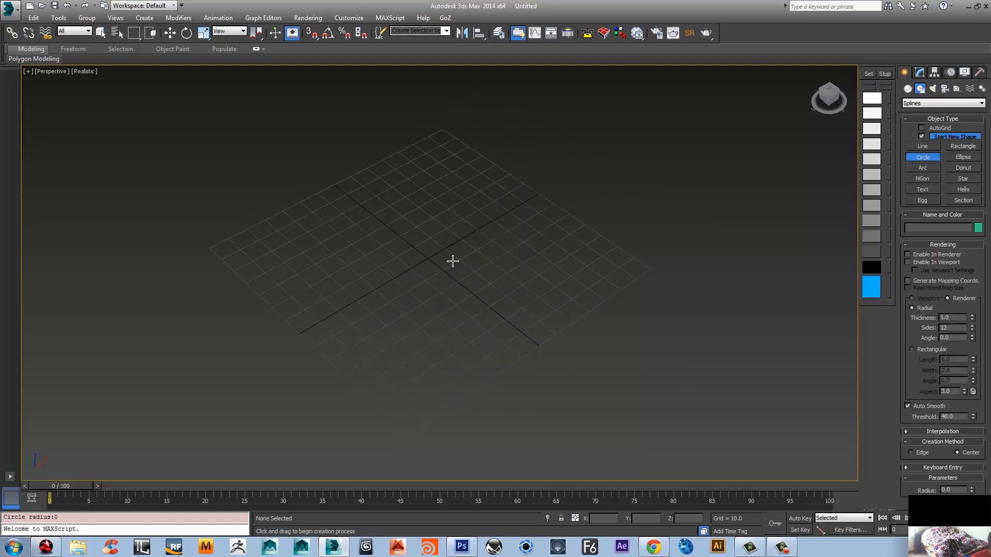
pyautogui.moveTo(420, 244); pyautogui.dragTo(775, 464)
pyautogui.scroll(-3, 585, 278)
pyautogui.moveTo(585, 277); pyautogui.dragTo(583, 253, button='middle')
pyautogui.rightClick(645, 253)
pyautogui.moveTo(645, 252); pyautogui.dragTo(596, 267, button='middle')
# - Enable the circle in the renderer and viewport, and give it a rectangular cross-section
pyautogui.click(922, 74)
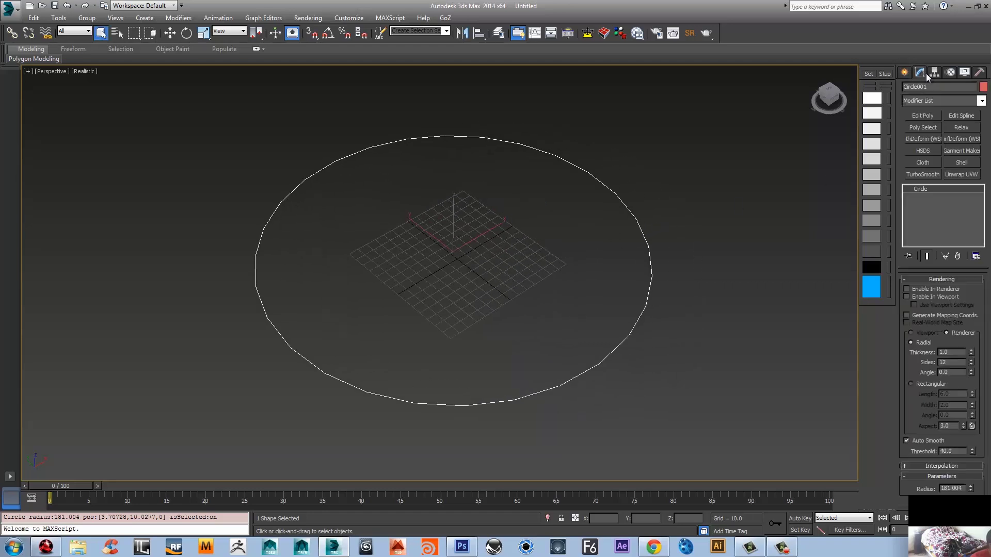
pyautogui.click(940, 465)
pyautogui.click(907, 289)
pyautogui.click(912, 298)
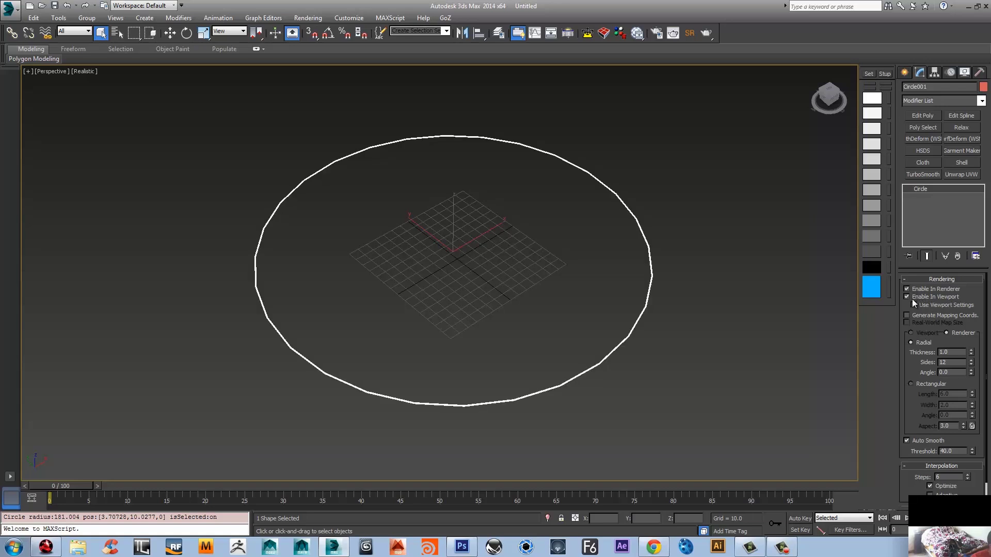
pyautogui.scroll(-2, 908, 354)
pyautogui.click(913, 358)
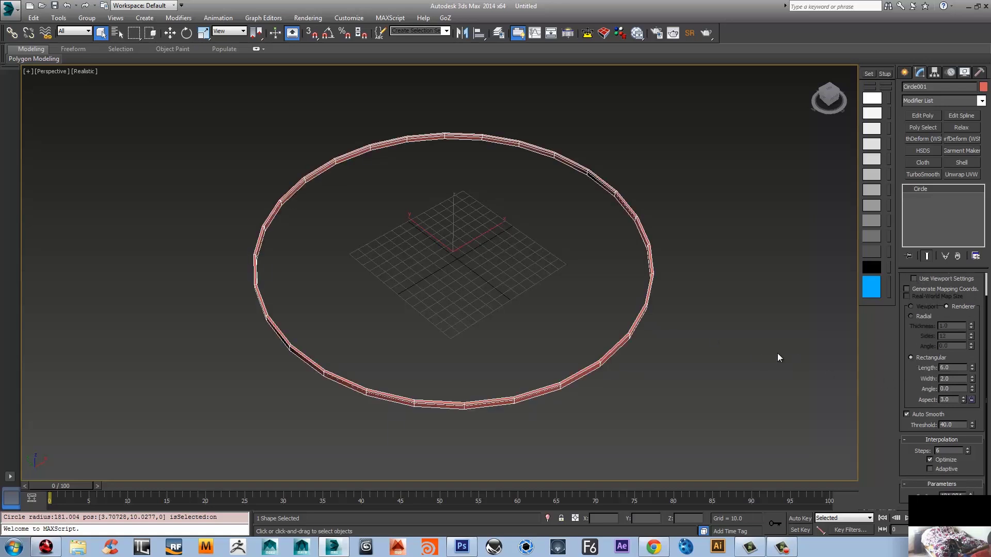
# - Turn on generated mapping coordinates for the circle and set its interpolation steps to 32
pyautogui.keyDown('alt'); pyautogui.moveTo(776, 355); pyautogui.dragTo(761, 333, button='middle'); pyautogui.keyUp('alt')
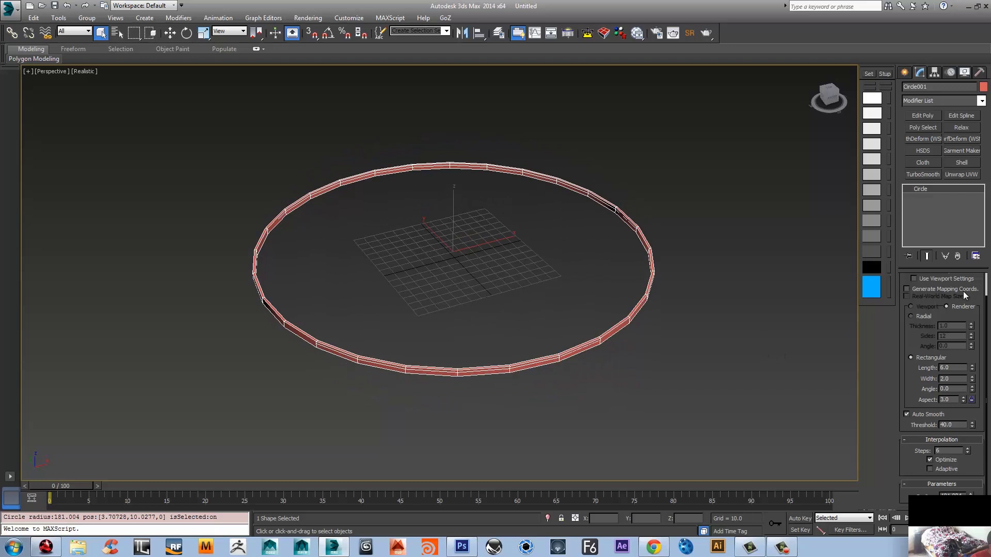
pyautogui.click(907, 289)
pyautogui.write('32')
pyautogui.press('Return')
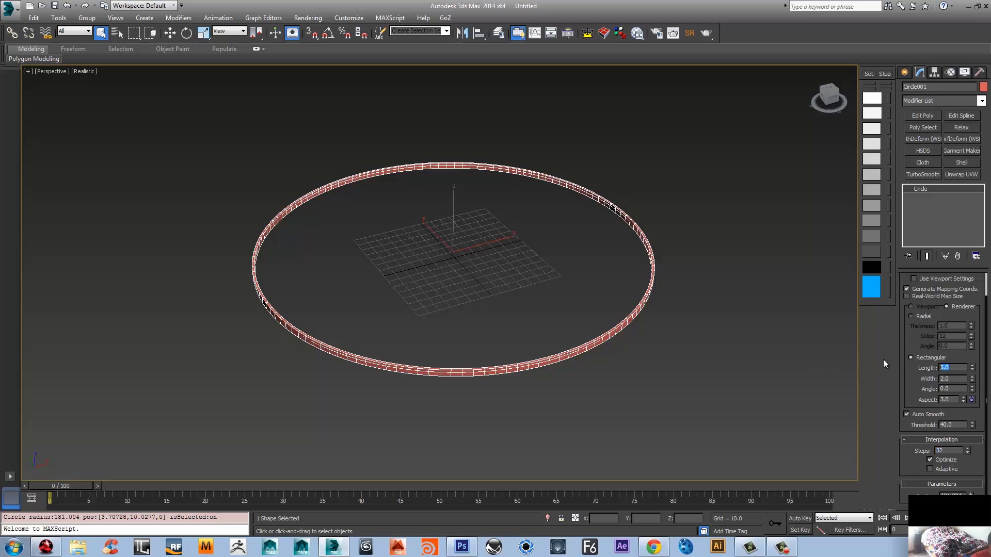
# - Set the circle's rectangular cross-section to a length of 1 and a width of 30 to form a flat road
pyautogui.write('1')
pyautogui.press('Tab')
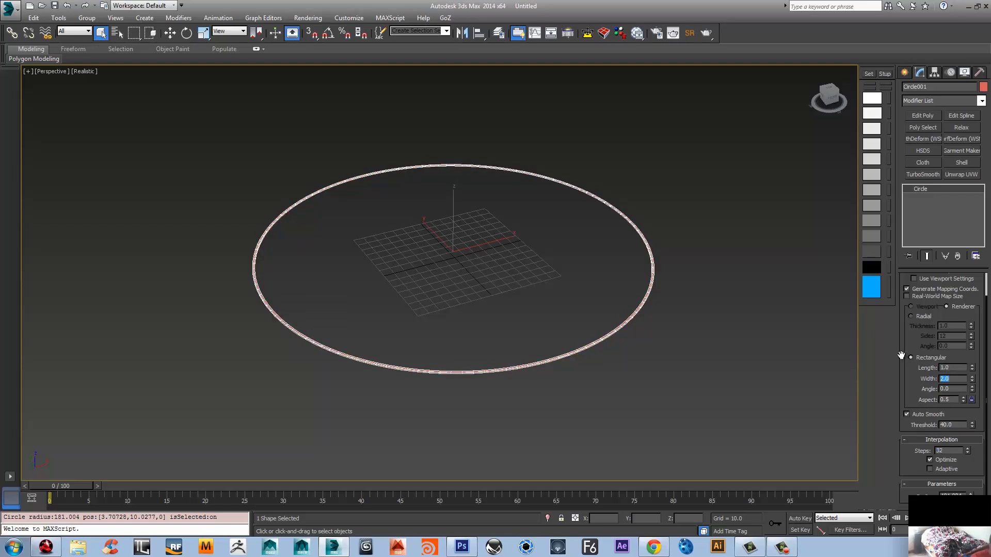
pyautogui.press('Return')
pyautogui.keyDown('alt'); pyautogui.moveTo(671, 339); pyautogui.dragTo(803, 204, button='middle'); pyautogui.keyUp('alt')
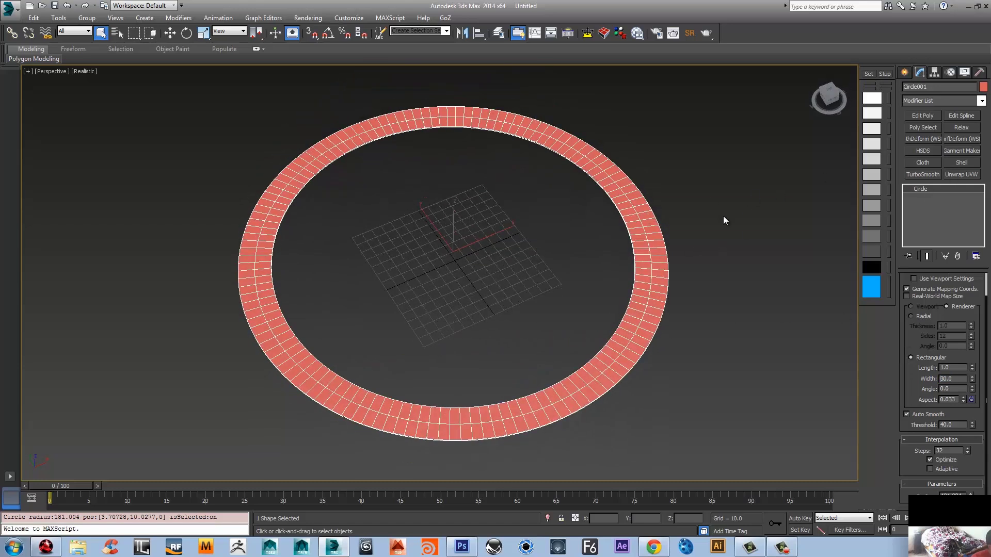
# - Convert the circle to an editable spline and start editing its vertices
pyautogui.rightClick(667, 238)
pyautogui.moveTo(692, 336)
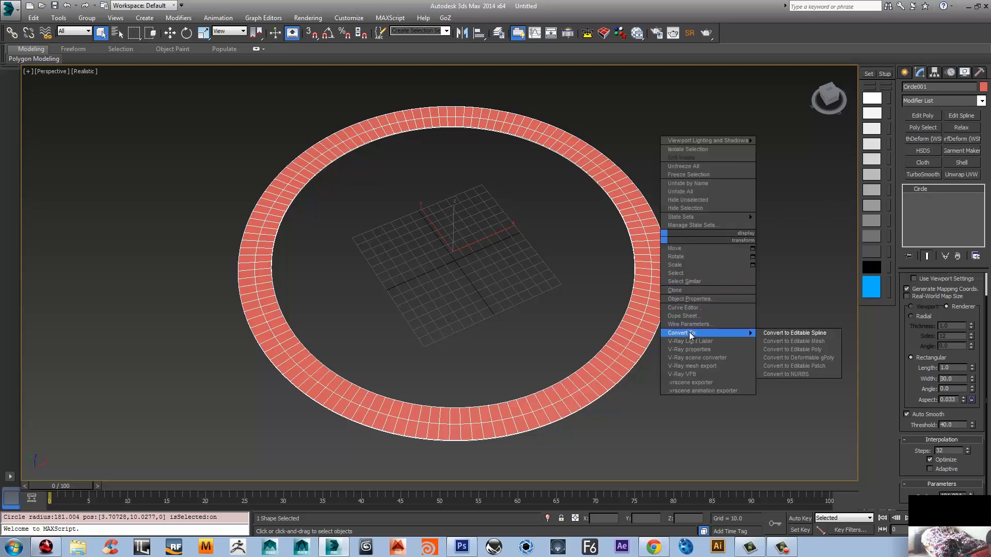
pyautogui.click(809, 333)
pyautogui.click(928, 197)
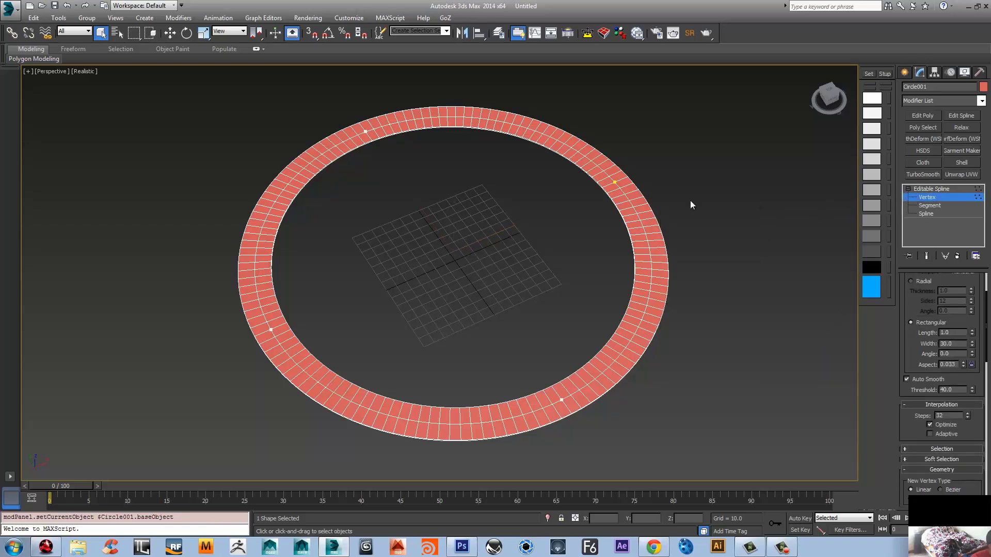
# - Move the vertex on the positive X side of the ring inward to about X 89
pyautogui.keyDown('alt'); pyautogui.moveTo(654, 202); pyautogui.dragTo(602, 196, button='middle'); pyautogui.keyUp('alt')
pyautogui.click(651, 282)
pyautogui.keyDown('alt'); pyautogui.moveTo(655, 289); pyautogui.dragTo(679, 323, button='middle'); pyautogui.keyUp('alt')
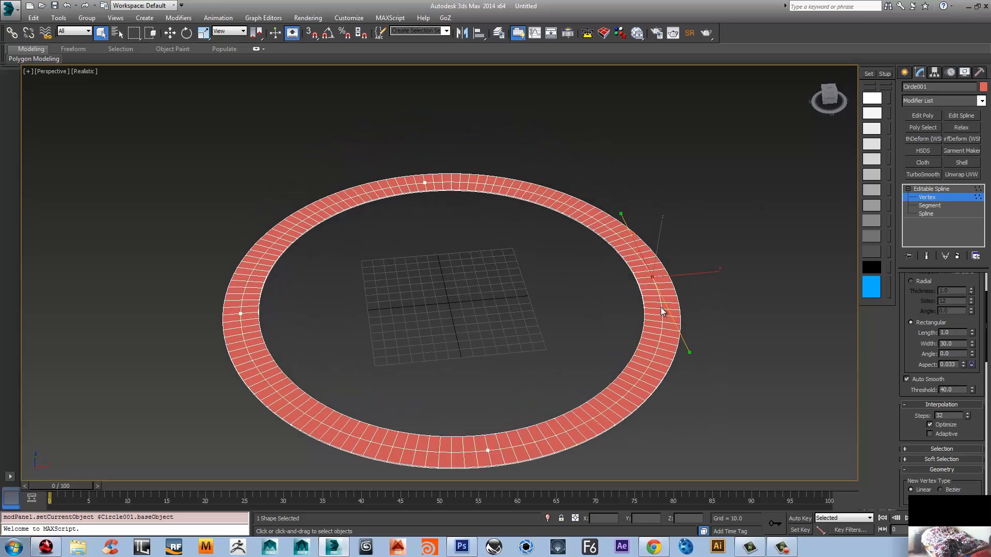
pyautogui.press('w')
pyautogui.click(700, 264)
pyautogui.moveTo(700, 264); pyautogui.dragTo(611, 291)
pyautogui.moveTo(700, 274); pyautogui.dragTo(596, 284)
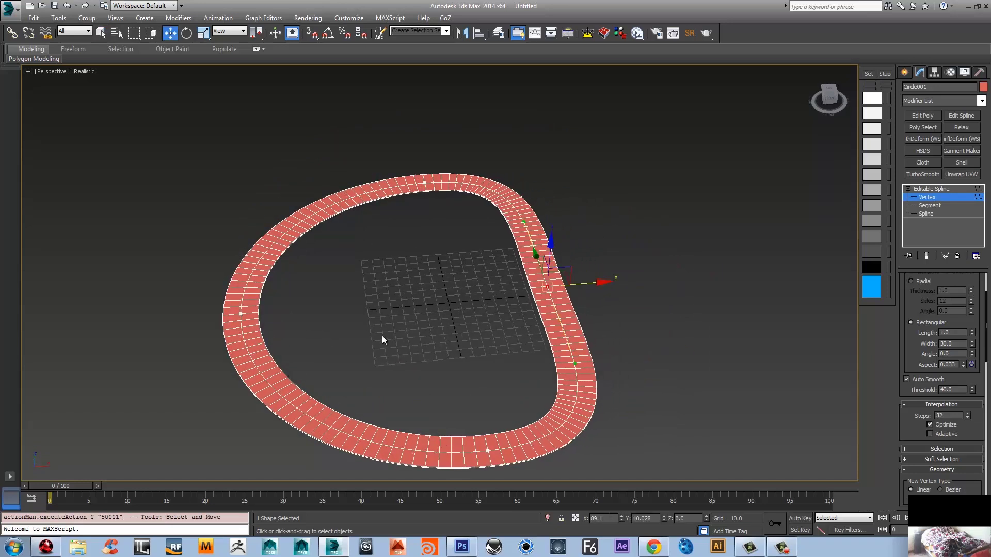
# - Move the opposite vertex on the negative X side inward to about X -11, bending that side of the road
pyautogui.click(240, 313)
pyautogui.moveTo(272, 313); pyautogui.dragTo(484, 323)
pyautogui.keyDown('alt'); pyautogui.moveTo(483, 323); pyautogui.dragTo(461, 302, button='middle'); pyautogui.keyUp('alt')
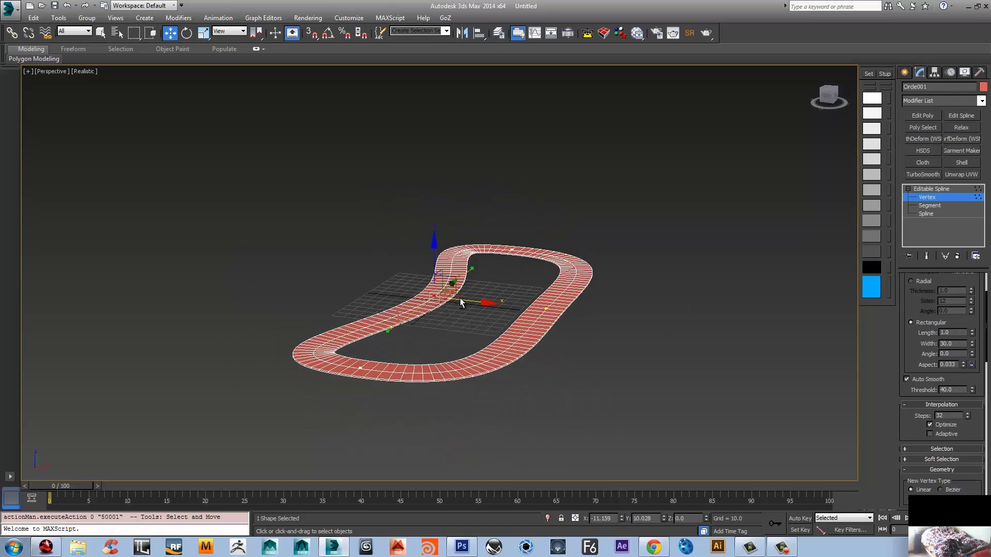
# - Raise the vertices at both ends of the track, the positive Y one to about Z 19
pyautogui.click(512, 251)
pyautogui.moveTo(512, 208); pyautogui.dragTo(511, 189)
pyautogui.keyDown('alt'); pyautogui.moveTo(546, 330); pyautogui.dragTo(420, 310, button='middle'); pyautogui.keyUp('alt')
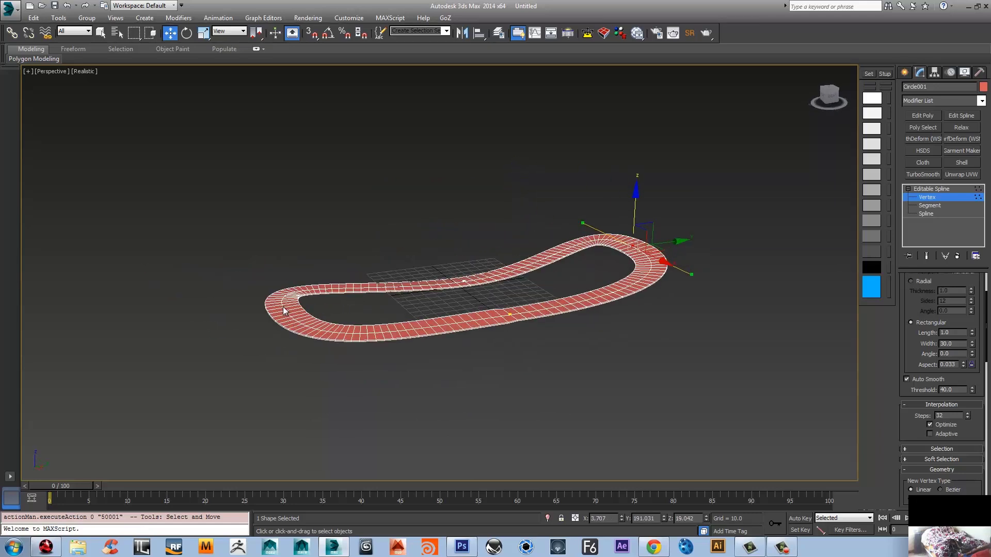
pyautogui.click(284, 308)
pyautogui.moveTo(284, 262); pyautogui.dragTo(316, 228)
pyautogui.keyDown('alt'); pyautogui.moveTo(413, 239); pyautogui.dragTo(465, 288, button='middle'); pyautogui.keyUp('alt')
# - Raise the middle vertex of the inward-bent side at about X -11 and fine-tune the curve of the track
pyautogui.click(474, 339)
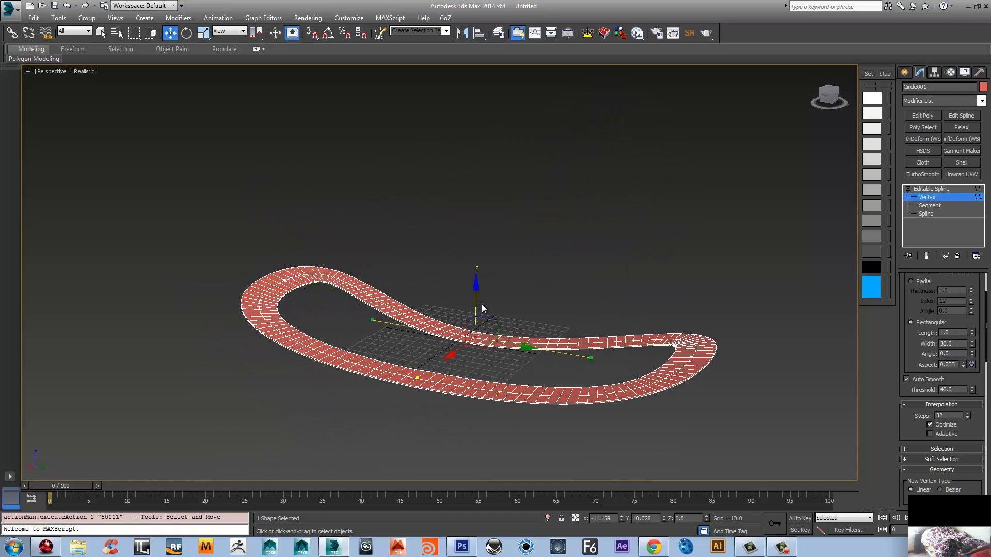
pyautogui.moveTo(475, 302); pyautogui.dragTo(474, 277)
pyautogui.keyDown('alt'); pyautogui.moveTo(475, 336); pyautogui.dragTo(425, 347, button='middle'); pyautogui.keyUp('alt')
pyautogui.click(356, 325)
pyautogui.moveTo(313, 320); pyautogui.dragTo(368, 334)
pyautogui.keyDown('alt'); pyautogui.moveTo(372, 338); pyautogui.dragTo(370, 312, button='middle'); pyautogui.keyUp('alt')
pyautogui.click(358, 302)
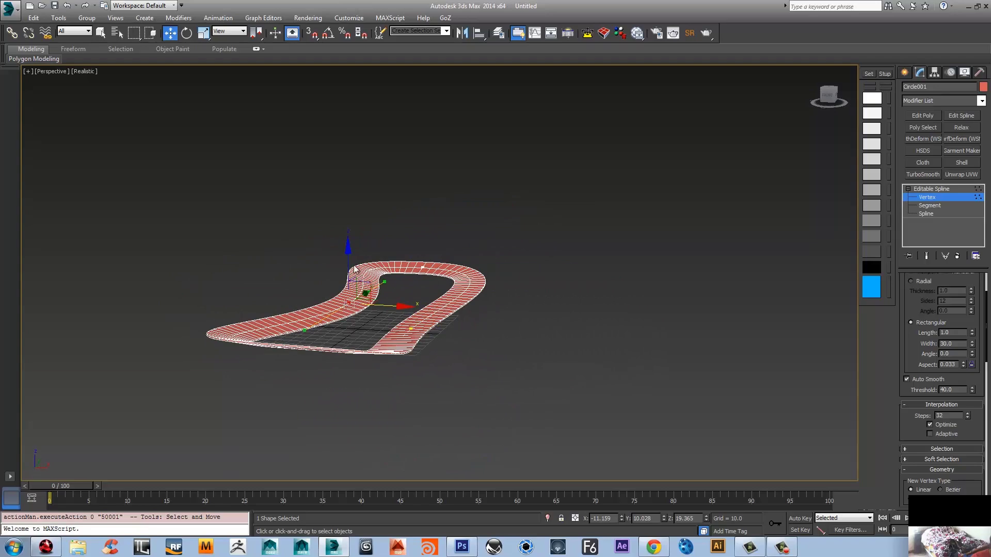
pyautogui.moveTo(348, 263); pyautogui.dragTo(350, 258)
pyautogui.keyDown('alt'); pyautogui.moveTo(412, 302); pyautogui.dragTo(302, 320, button='middle'); pyautogui.keyUp('alt')
pyautogui.moveTo(314, 303); pyautogui.dragTo(356, 294)
# - Add an Edit Poly modifier on top of the track spline
pyautogui.keyDown('alt'); pyautogui.moveTo(428, 317); pyautogui.dragTo(414, 315, button='middle'); pyautogui.keyUp('alt')
pyautogui.scroll(4, 414, 315)
pyautogui.keyDown('alt'); pyautogui.moveTo(540, 294); pyautogui.dragTo(655, 269, button='middle'); pyautogui.keyUp('alt')
pyautogui.scroll(-4, 654, 269)
pyautogui.scroll(3, 717, 256)
pyautogui.click(921, 116)
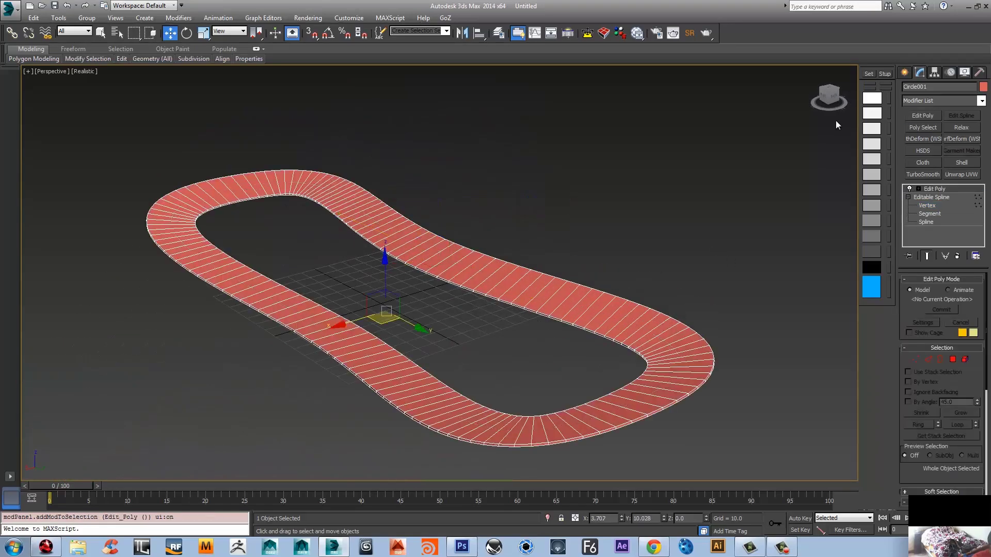
pyautogui.keyDown('alt'); pyautogui.moveTo(618, 277); pyautogui.dragTo(759, 259, button='middle'); pyautogui.keyUp('alt')
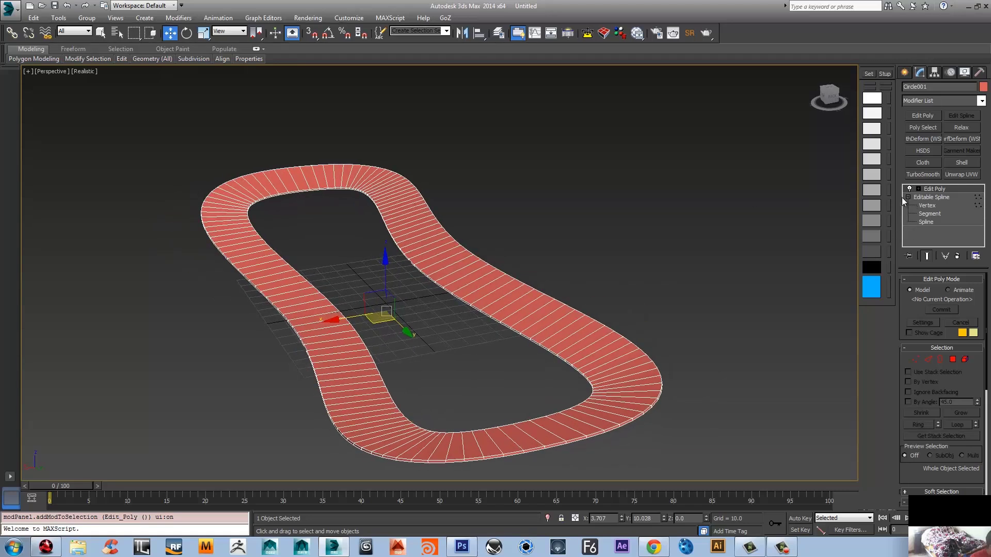
# - Select all polygons of the road's top surface, invert the selection, and delete the side and bottom polygons
pyautogui.click(932, 189)
pyautogui.press('4')
pyautogui.click(523, 296)
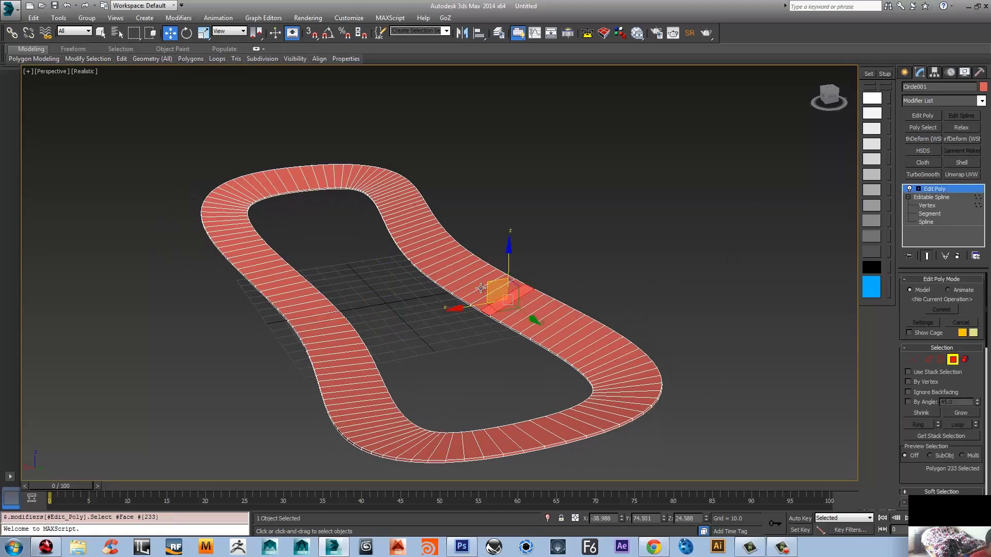
pyautogui.hotkey('ctrl', 'a')
pyautogui.keyDown('alt'); pyautogui.moveTo(526, 316); pyautogui.dragTo(520, 295, button='middle'); pyautogui.keyUp('alt')
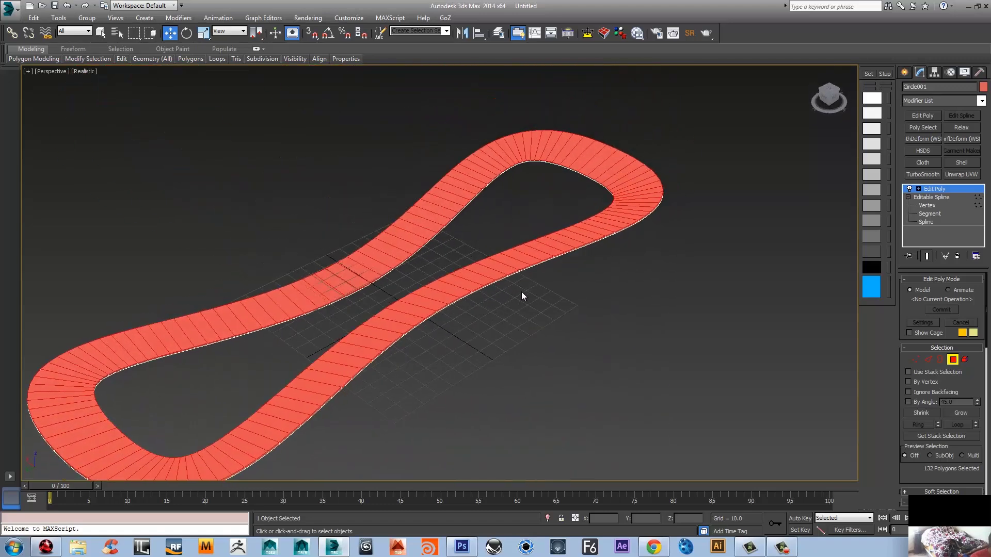
pyautogui.hotkey('ctrl', 'i')
pyautogui.keyDown('alt'); pyautogui.moveTo(638, 174); pyautogui.dragTo(617, 159, button='middle'); pyautogui.keyUp('alt')
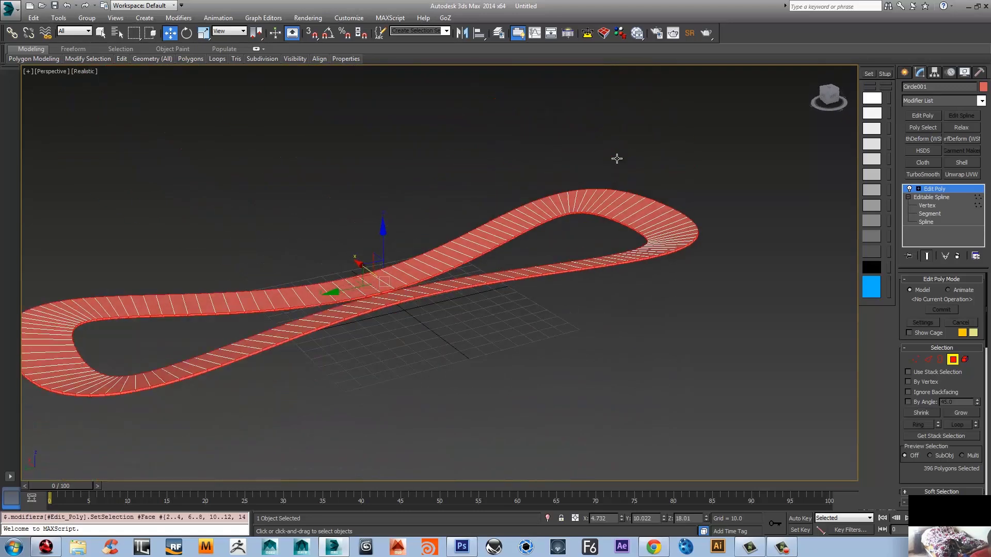
pyautogui.press('Delete')
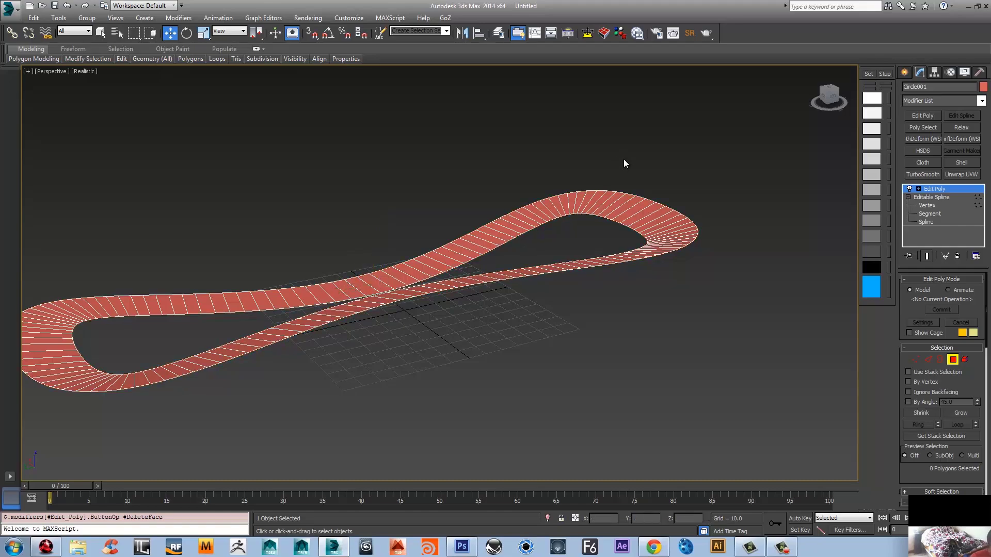
# - Open the Slate Material Editor and create a new Standard material
pyautogui.keyDown('alt'); pyautogui.moveTo(378, 215); pyautogui.dragTo(481, 246, button='middle'); pyautogui.keyUp('alt')
pyautogui.scroll(-3, 507, 181)
pyautogui.keyDown('alt'); pyautogui.moveTo(506, 181); pyautogui.dragTo(513, 215, button='middle'); pyautogui.keyUp('alt')
pyautogui.press('m')
pyautogui.moveTo(642, 266); pyautogui.dragTo(739, 252, button='middle')
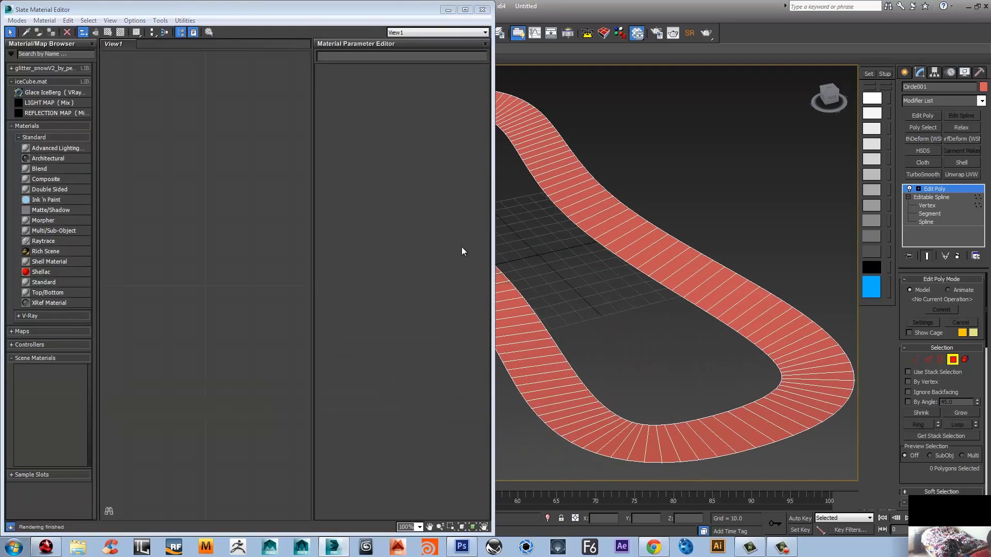
pyautogui.rightClick(245, 139)
pyautogui.moveTo(287, 169)
pyautogui.moveTo(432, 171)
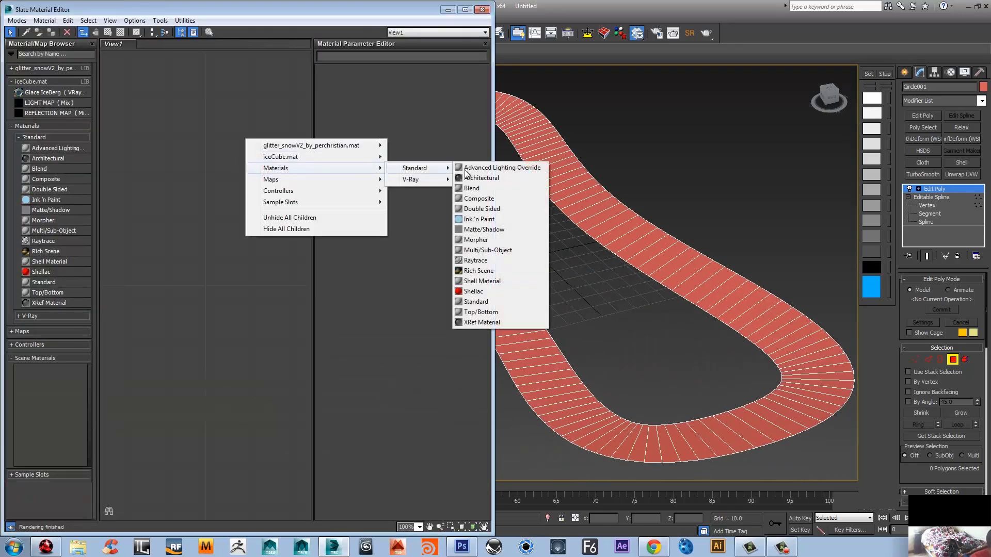
pyautogui.click(480, 302)
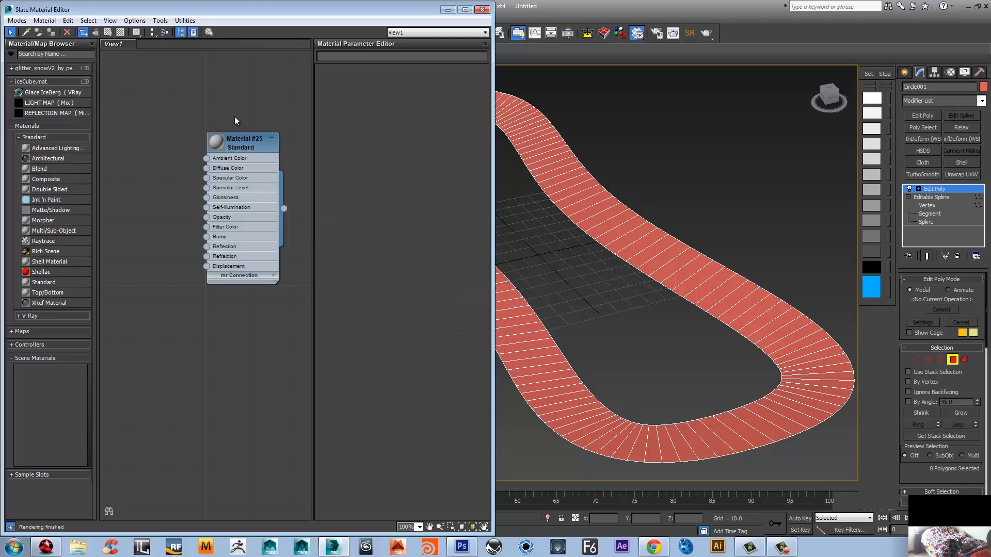
# - Connect a Bitmap map using the Roads0059_5_S image to the material's Diffuse Color, and place its node beside the material
pyautogui.moveTo(230, 110); pyautogui.dragTo(230, 107)
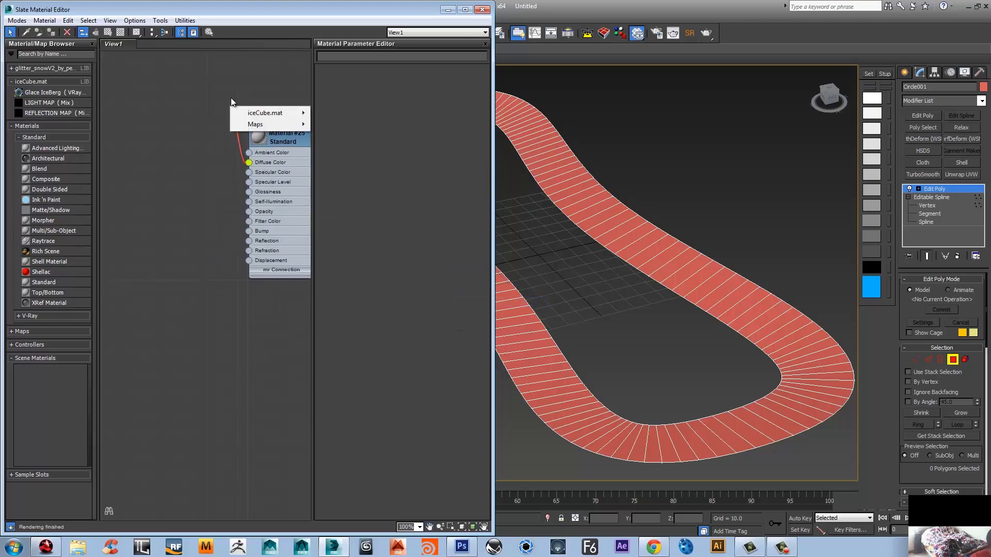
pyautogui.moveTo(279, 124)
pyautogui.moveTo(343, 125)
pyautogui.click(409, 123)
pyautogui.moveTo(289, 118); pyautogui.dragTo(289, 181)
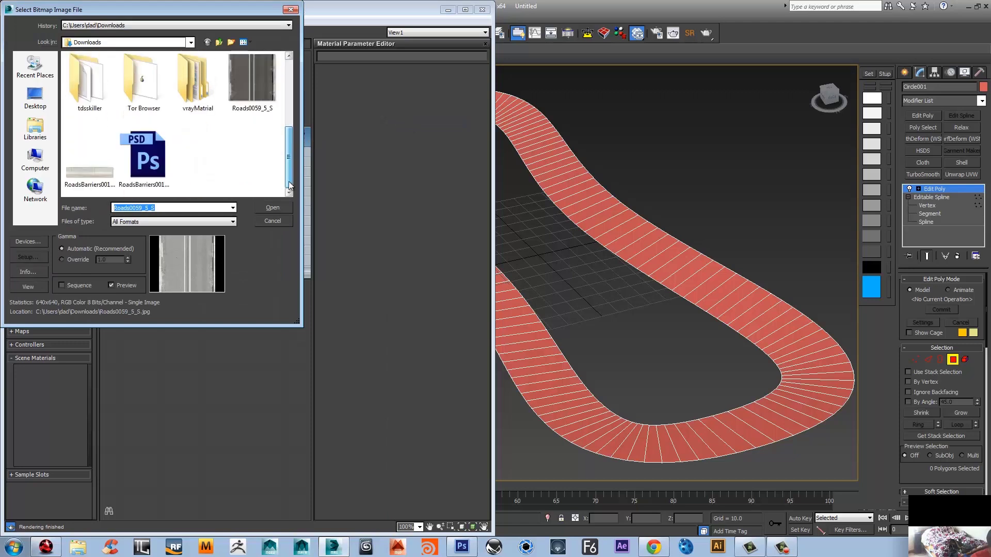
pyautogui.click(241, 88)
pyautogui.click(273, 211)
pyautogui.click(274, 212)
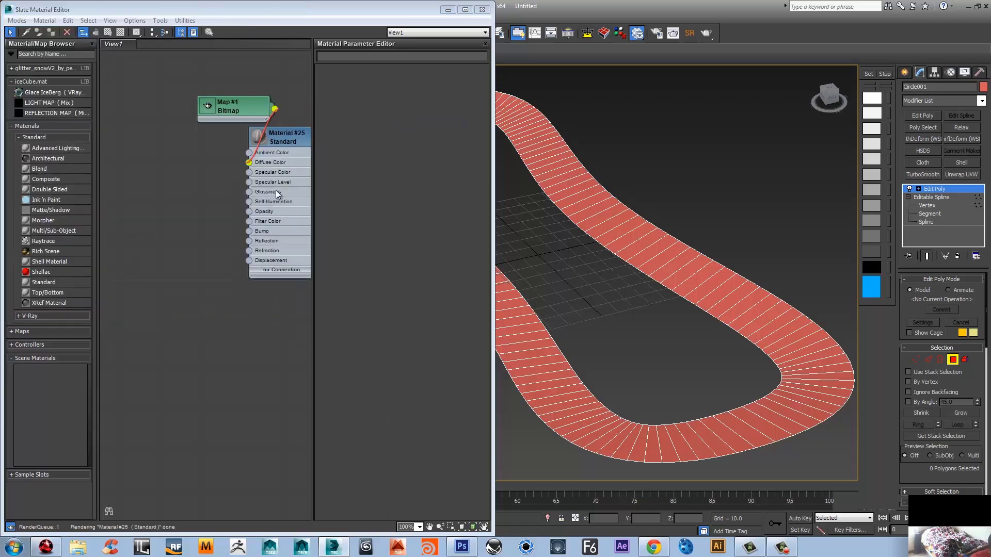
pyautogui.moveTo(236, 110); pyautogui.dragTo(147, 164)
pyautogui.moveTo(205, 222); pyautogui.dragTo(114, 236, button='middle')
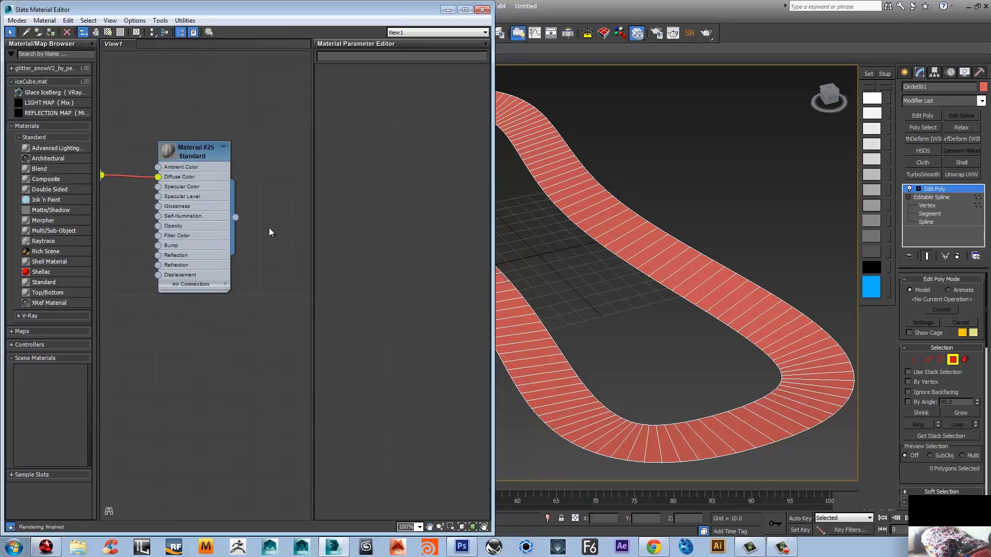
pyautogui.moveTo(143, 191); pyautogui.dragTo(224, 201, button='middle')
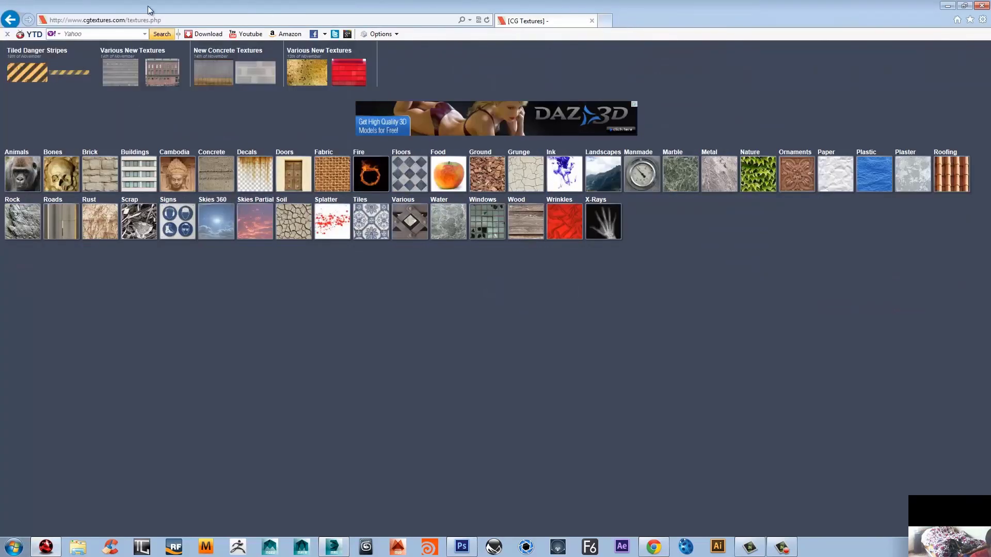
# - Examine the road textures in the Roads category on the CG Textures website, and return to the material editor in 3ds Max
pyautogui.click(62, 218)
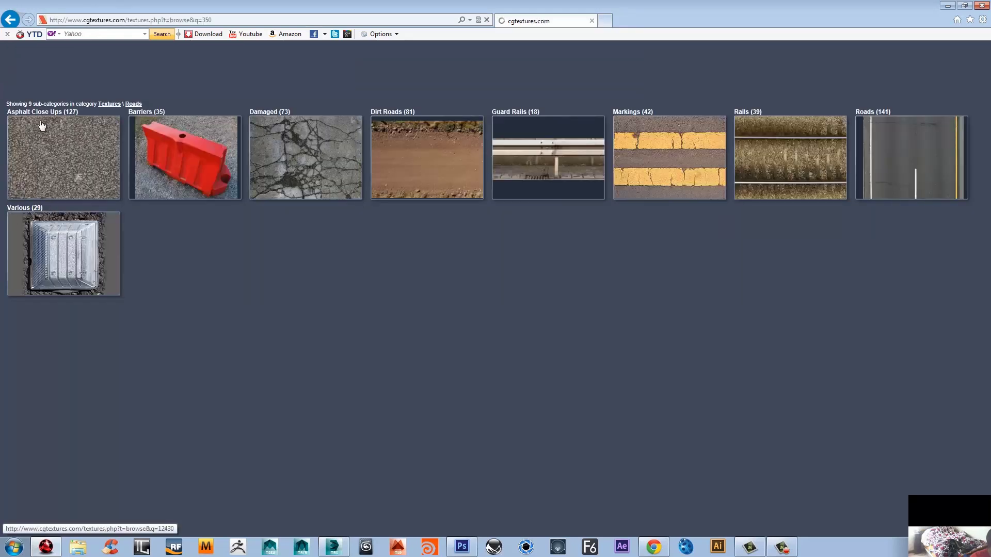
pyautogui.click(931, 159)
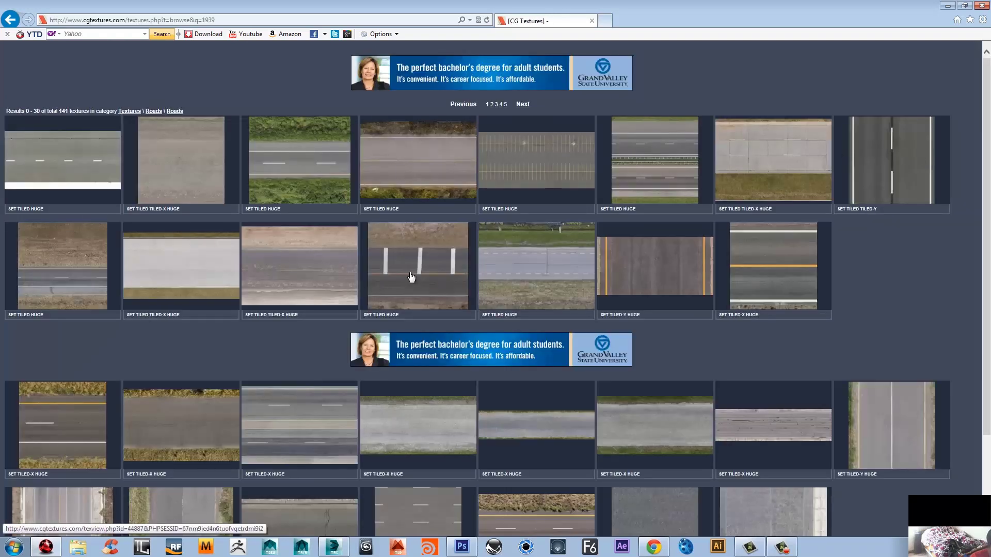
pyautogui.scroll(-3, 315, 310)
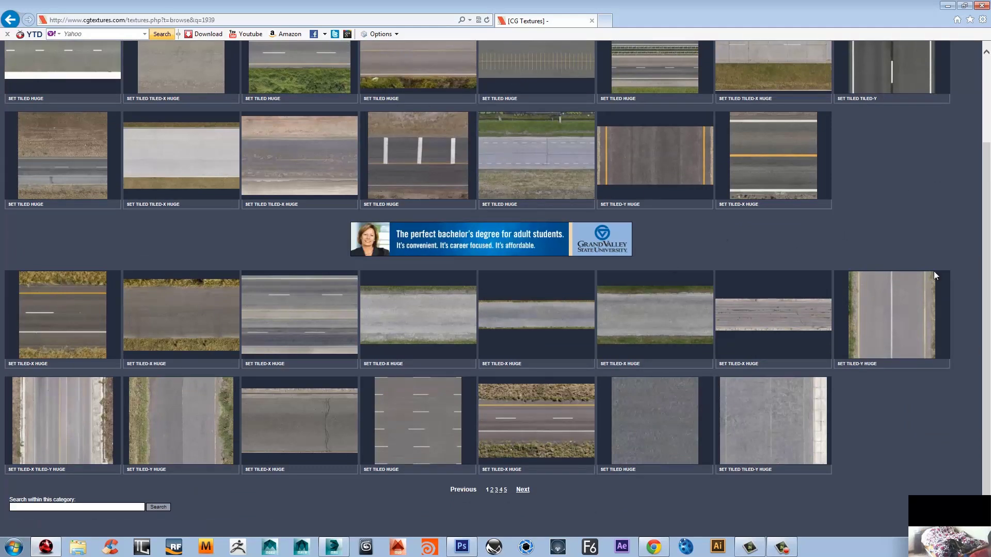
pyautogui.click(982, 6)
pyautogui.moveTo(302, 217); pyautogui.dragTo(228, 202, button='middle')
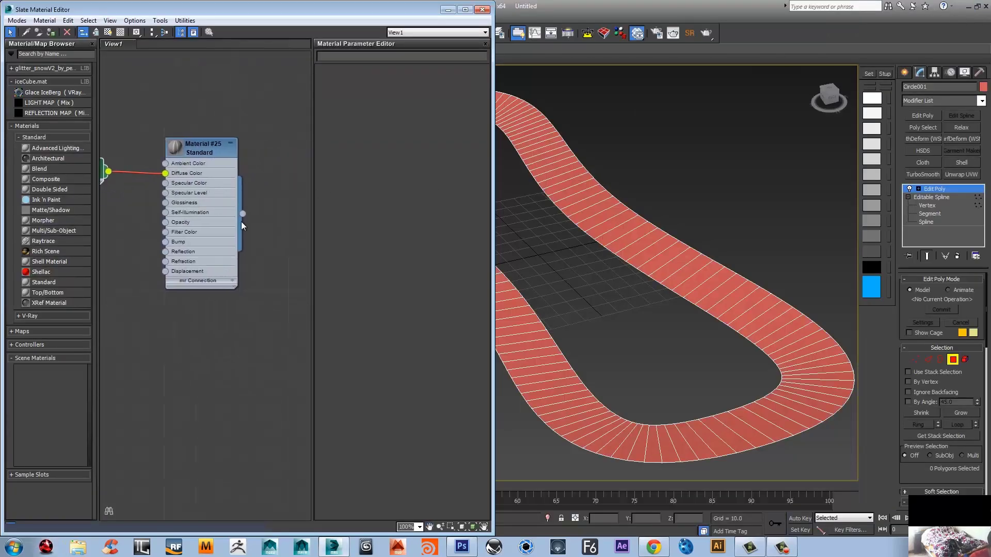
# - Assign the new Standard material to the road and display its bitmap texture in the viewport
pyautogui.moveTo(240, 214); pyautogui.dragTo(595, 203)
pyautogui.moveTo(85, 156); pyautogui.dragTo(188, 161, button='middle')
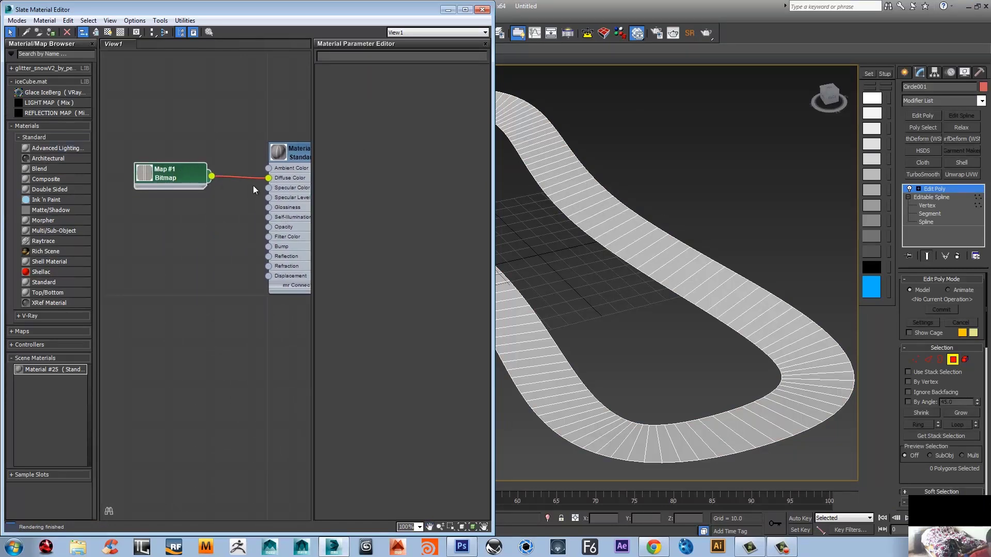
pyautogui.click(107, 32)
pyautogui.scroll(6, 562, 272)
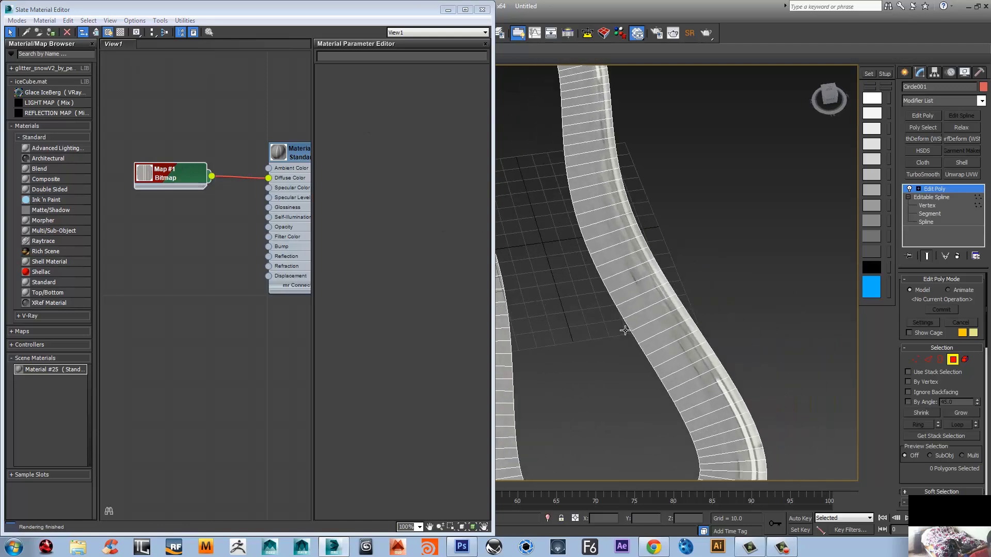
pyautogui.moveTo(623, 333); pyautogui.dragTo(697, 270, button='middle')
pyautogui.moveTo(639, 290)
pyautogui.keyDown('alt'); pyautogui.mouseDown(button='middle')
pyautogui.moveTo(699, 411)
pyautogui.moveTo(643, 273)
pyautogui.mouseUp(button='middle'); pyautogui.keyUp('alt')
# - Open the parameters of the road's Bitmap map and set its V tiling to 50, trying 10 and 20 first
pyautogui.moveTo(279, 129); pyautogui.dragTo(200, 129, button='middle')
pyautogui.click(231, 159)
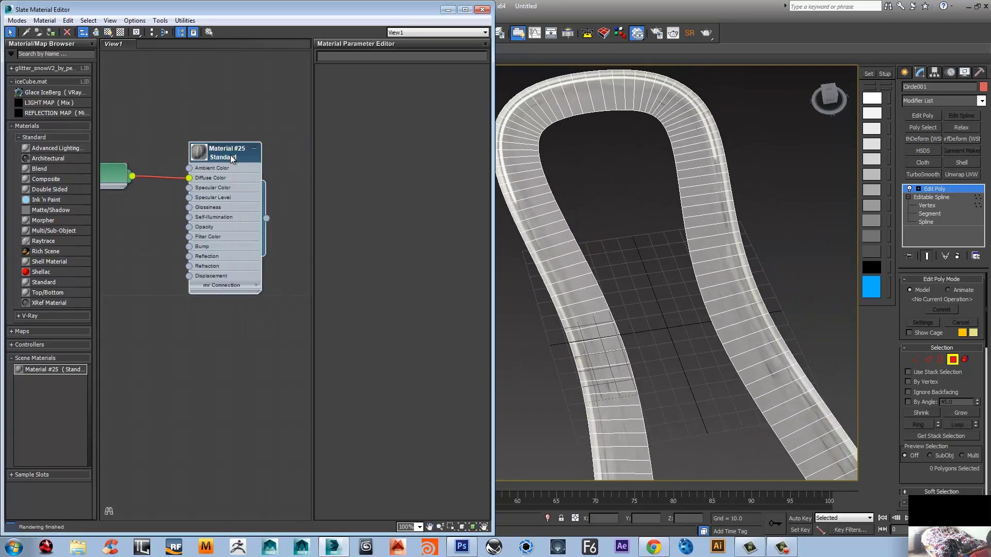
pyautogui.doubleClick(232, 159)
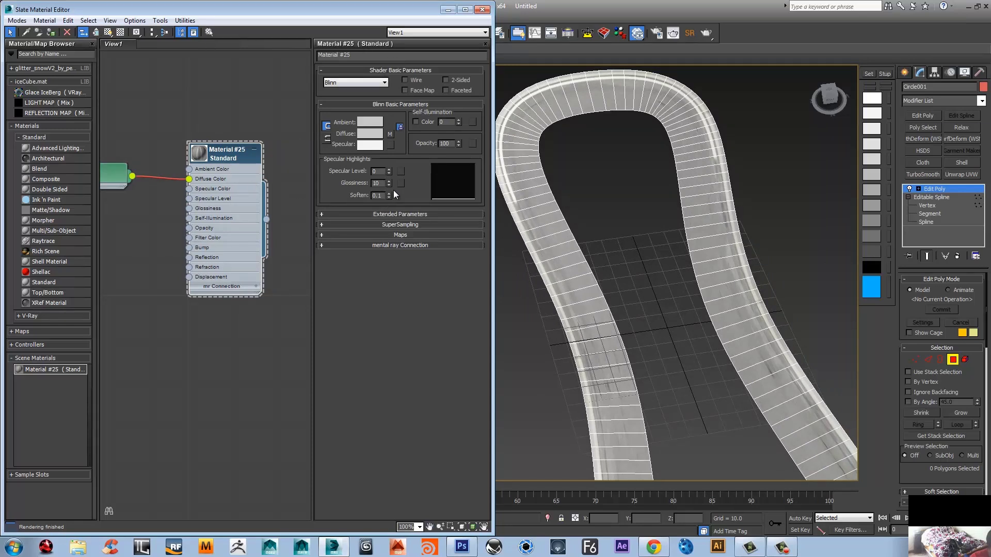
pyautogui.moveTo(99, 175); pyautogui.dragTo(143, 178, button='middle')
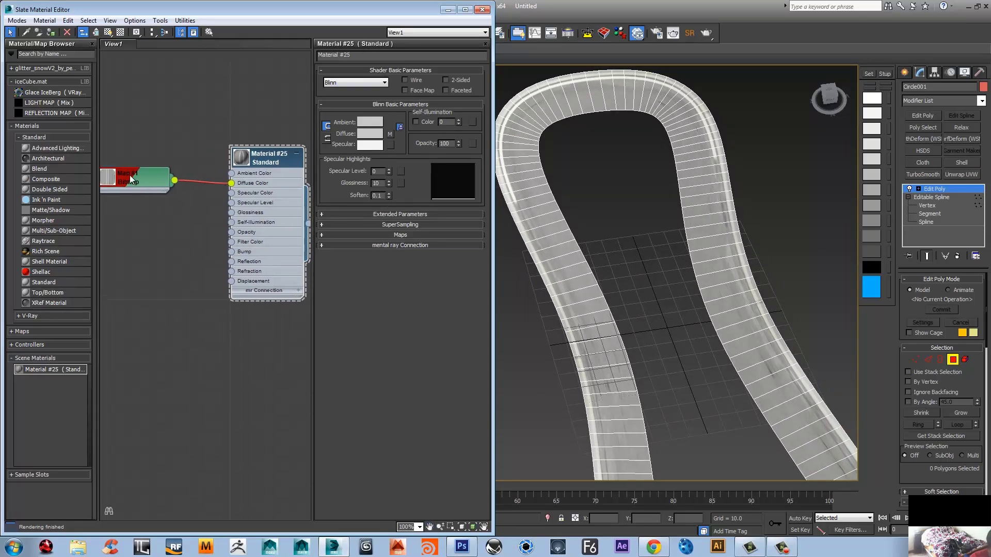
pyautogui.doubleClick(143, 178)
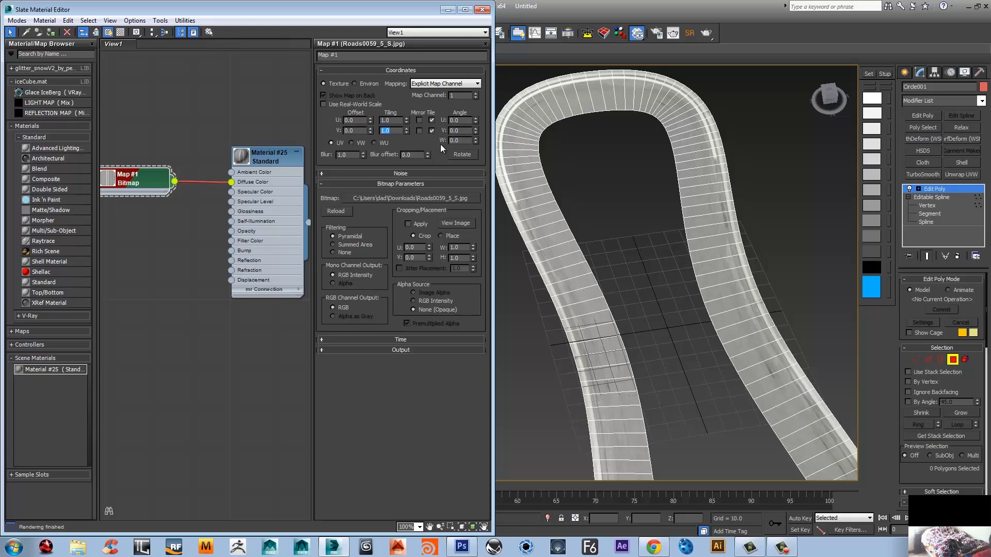
pyautogui.write('10')
pyautogui.press('Return')
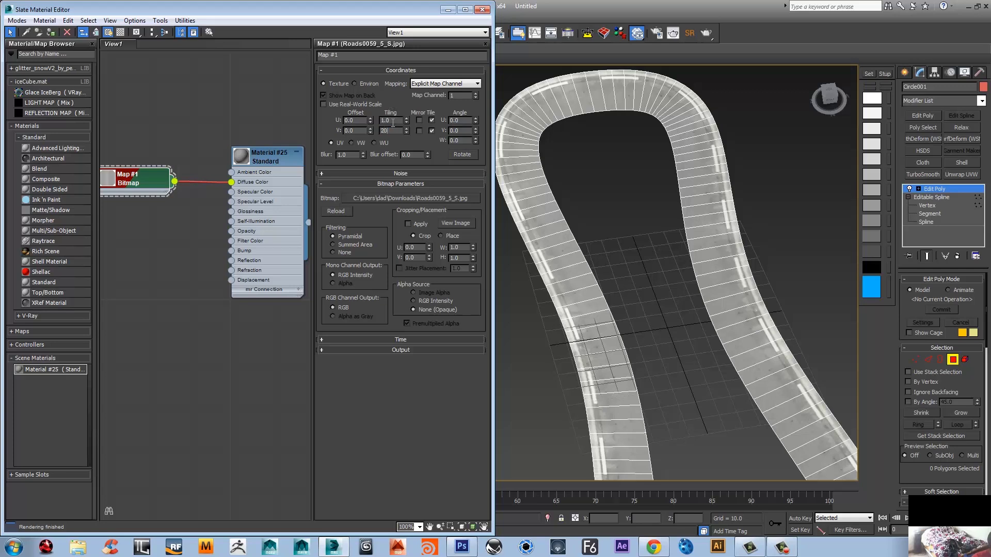
pyautogui.press('Return')
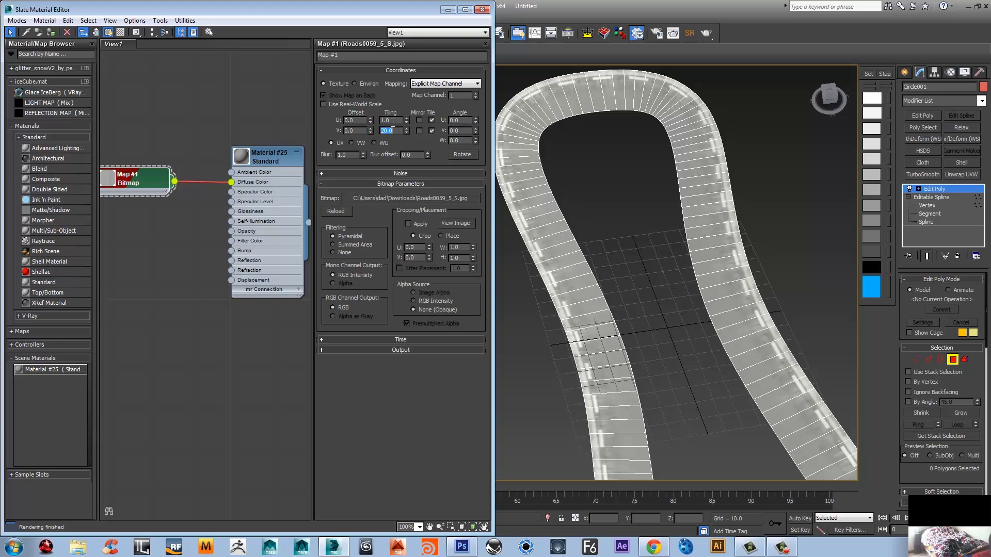
pyautogui.write('50')
pyautogui.press('Return')
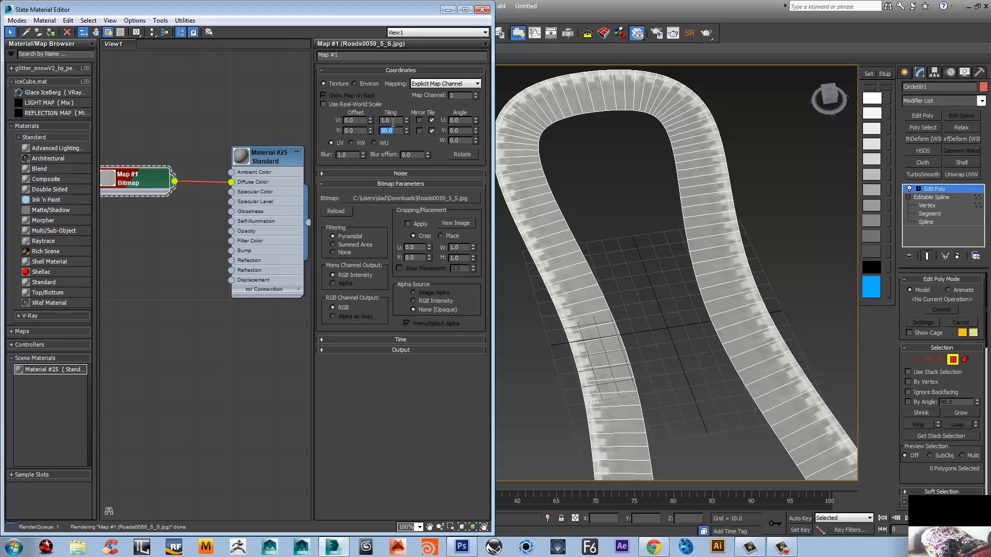
# - Try U tiling values of 3 and 3.5 on the road bitmap, checking the lane markings up close
pyautogui.click(395, 121)
pyautogui.write('3')
pyautogui.press('Return')
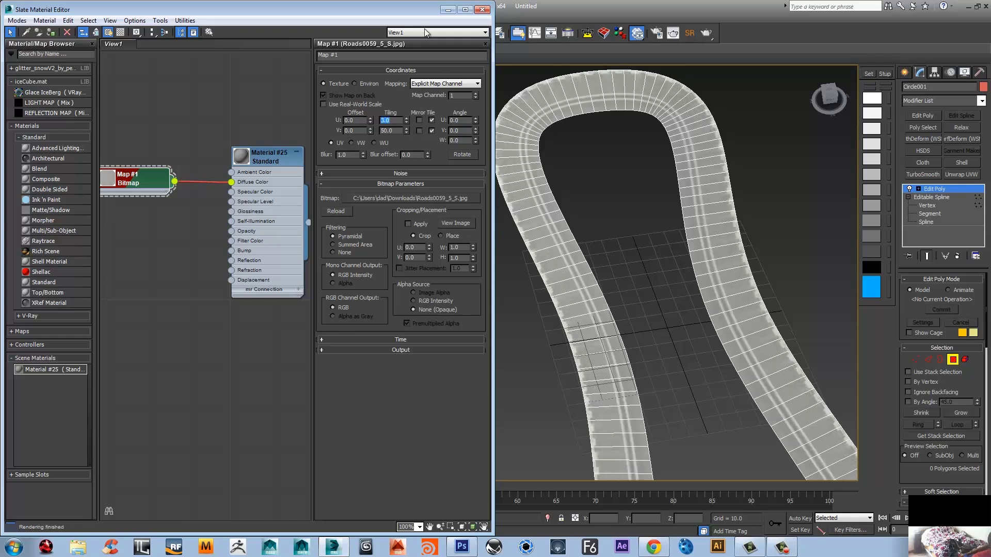
pyautogui.scroll(6, 636, 134)
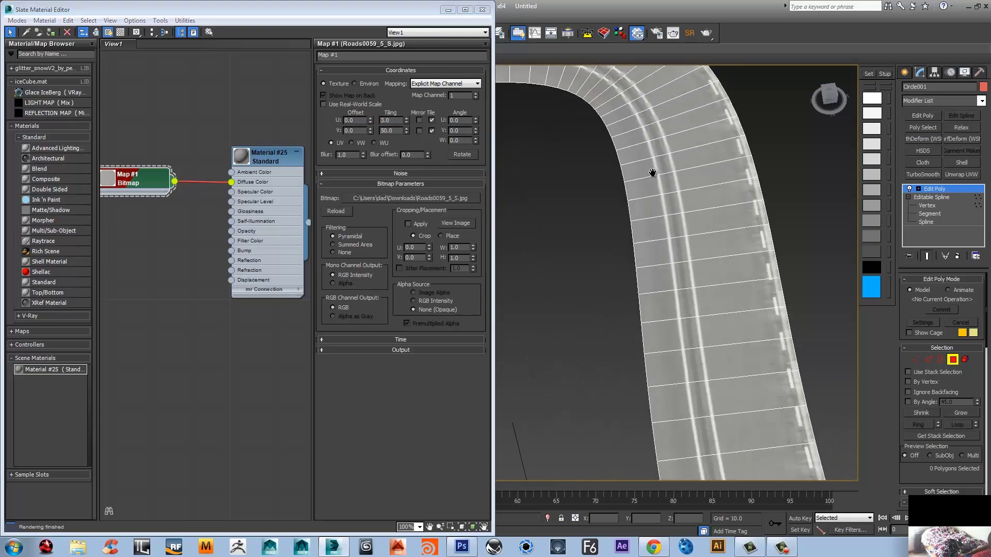
pyautogui.scroll(2, 659, 214)
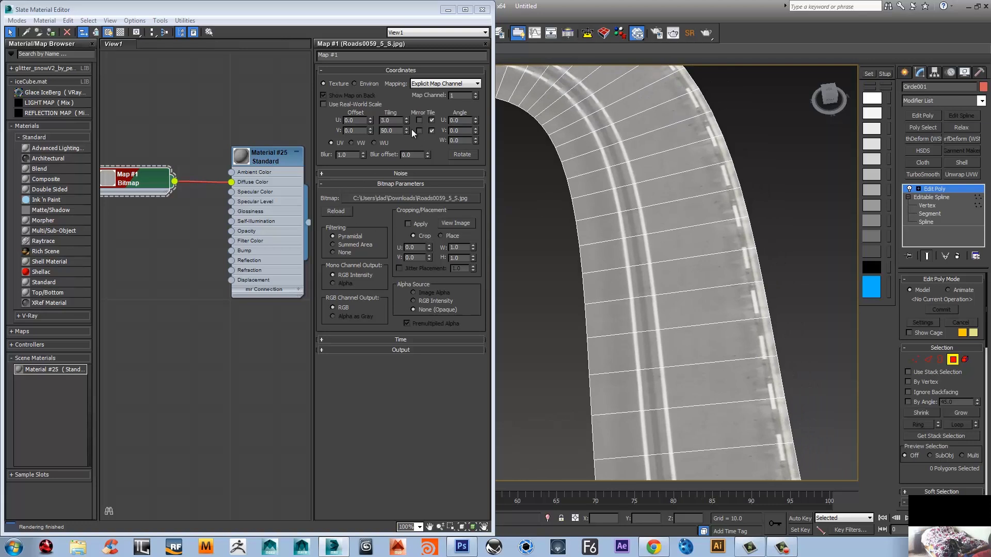
pyautogui.click(388, 120)
pyautogui.write('3.5')
pyautogui.press('Return')
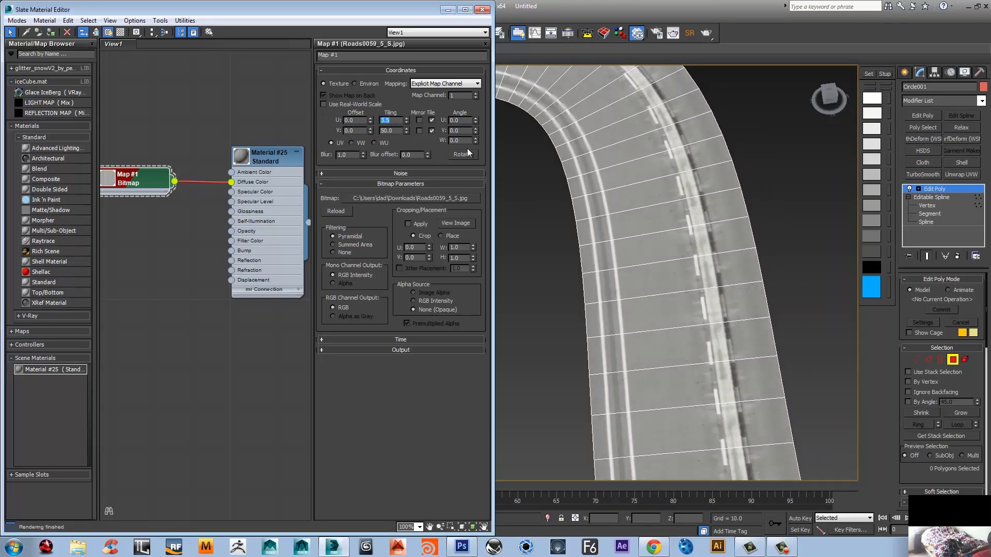
# - Try U offsets of -0.09 and 0.15 with U tiling values of 3.8 and 3.9 on the road bitmap
pyautogui.moveTo(370, 119); pyautogui.dragTo(315, 118)
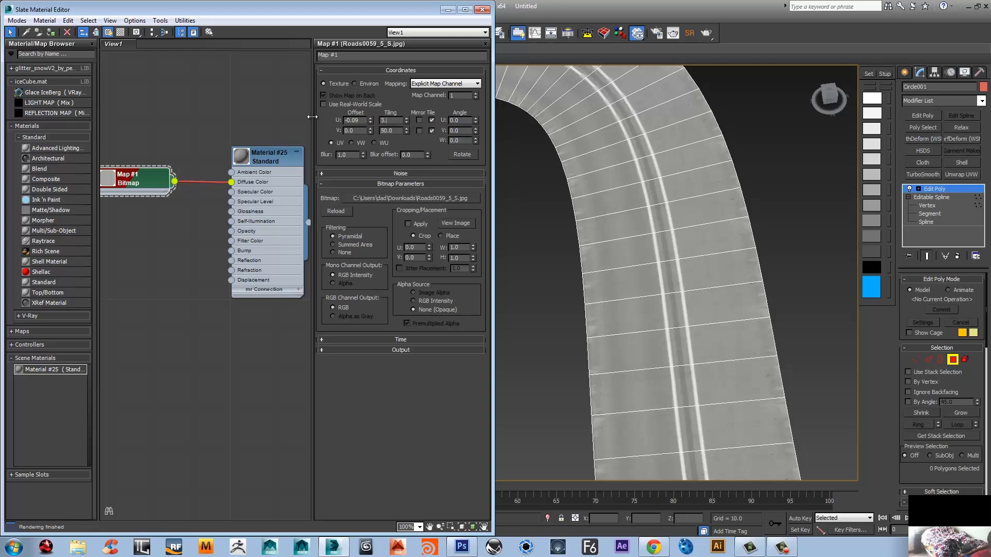
pyautogui.press('Return')
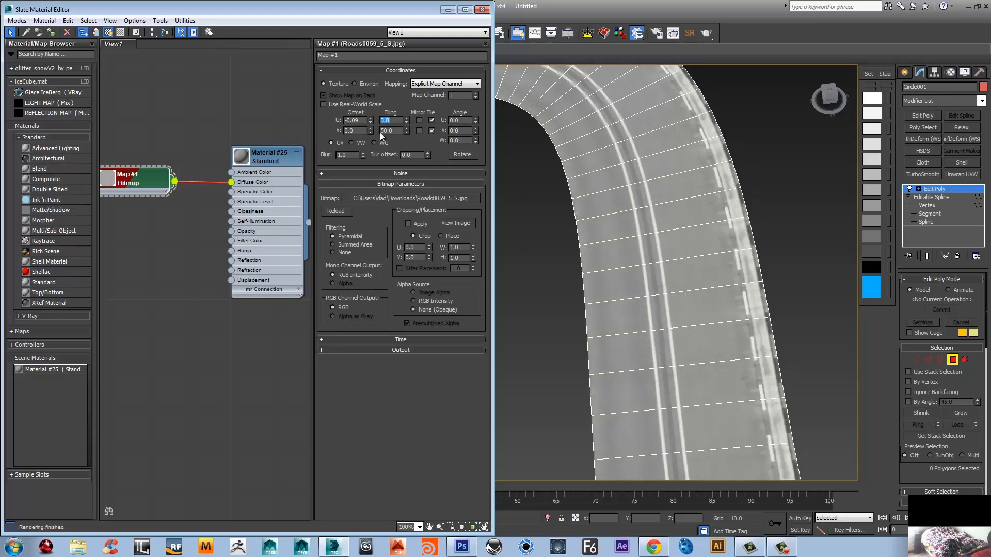
pyautogui.moveTo(370, 123); pyautogui.dragTo(447, 547)
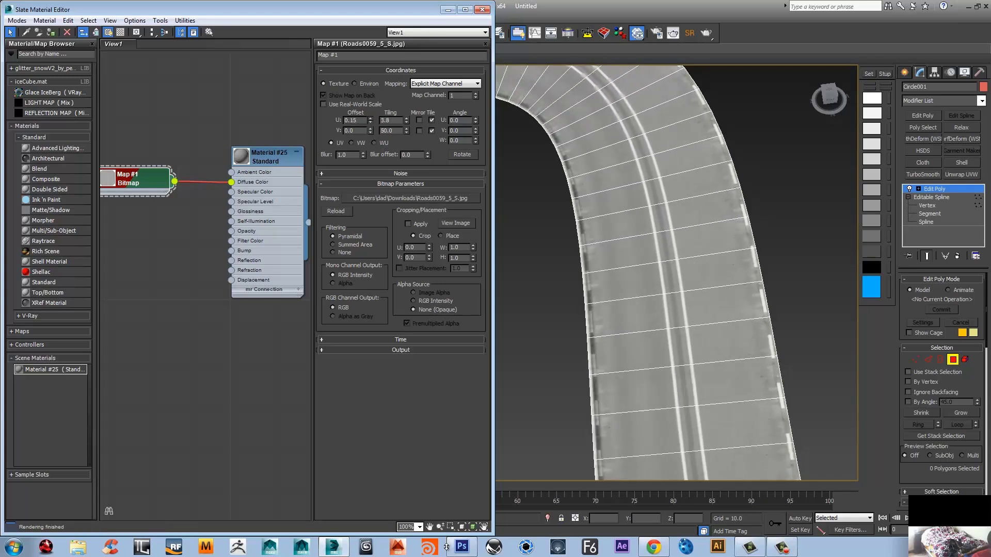
pyautogui.doubleClick(400, 121)
pyautogui.press('Return')
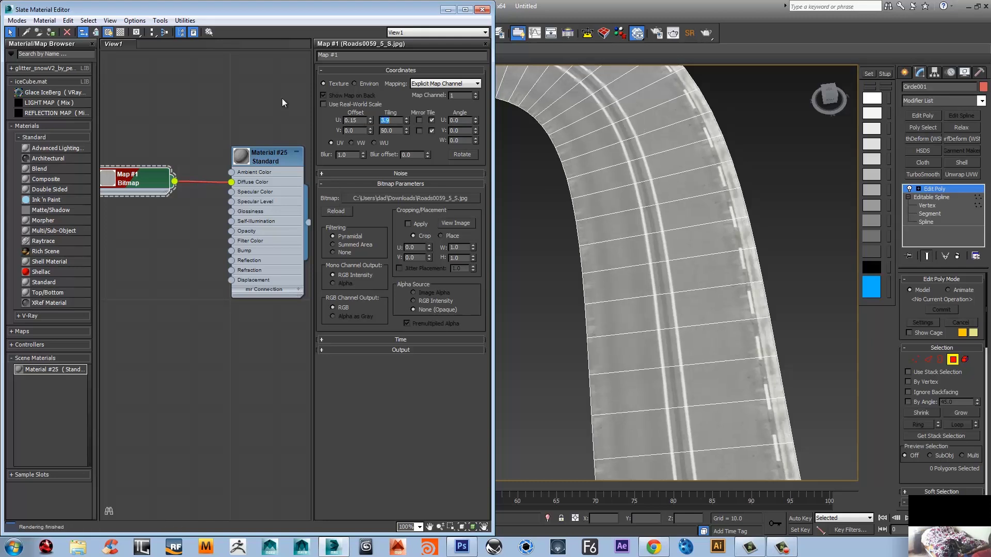
# - Set the road bitmap's U tiling to 3.95 and U offset to 0.132, and minimize the material editor
pyautogui.moveTo(369, 120); pyautogui.dragTo(374, 124)
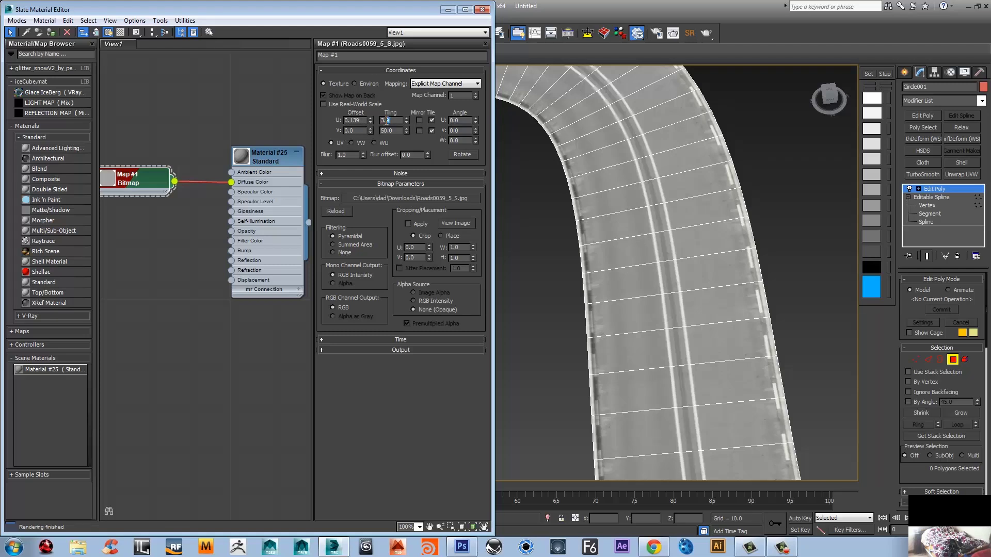
pyautogui.press('Return')
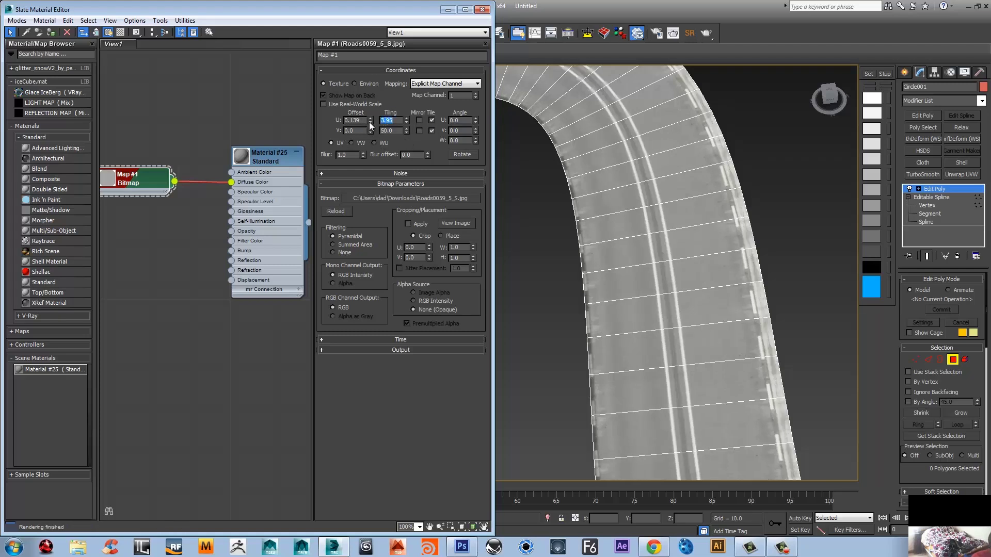
pyautogui.moveTo(369, 122); pyautogui.dragTo(373, 125)
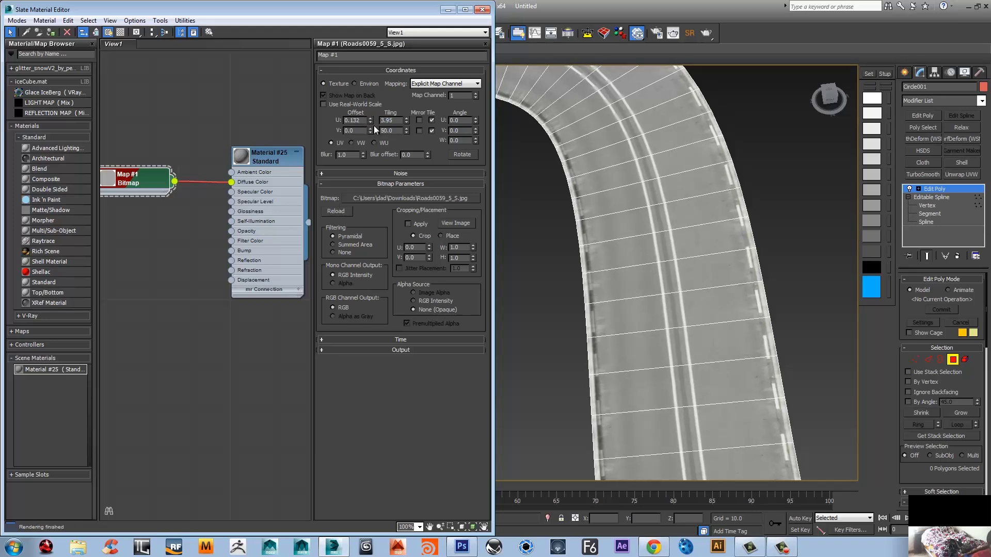
pyautogui.keyDown('alt'); pyautogui.moveTo(597, 285); pyautogui.dragTo(574, 255, button='middle'); pyautogui.keyUp('alt')
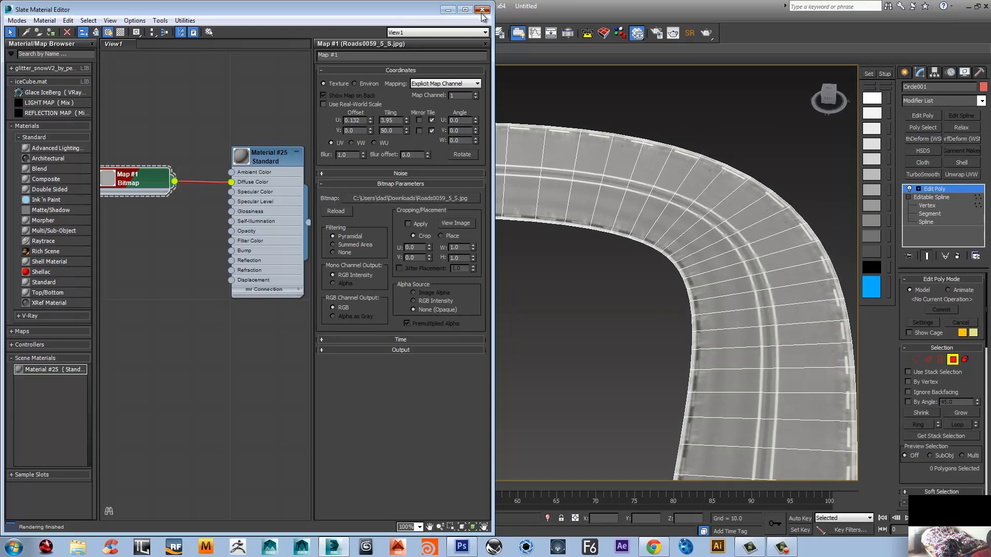
pyautogui.click(448, 10)
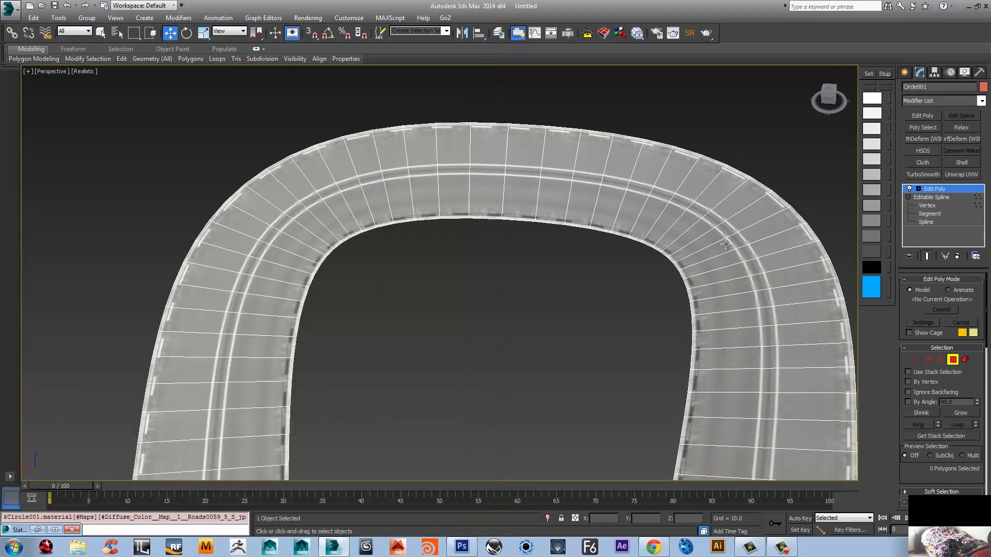
pyautogui.scroll(5, 652, 210)
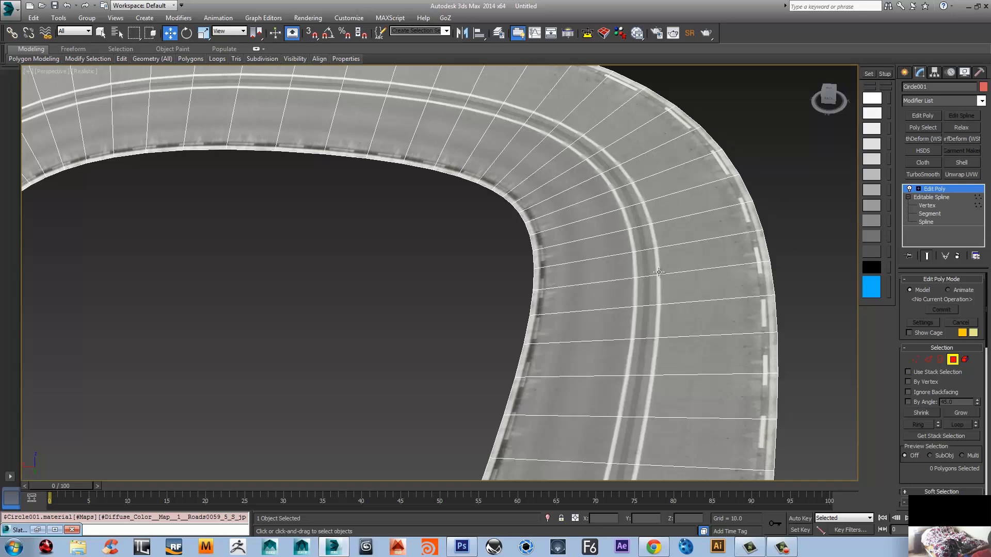
pyautogui.click(152, 58)
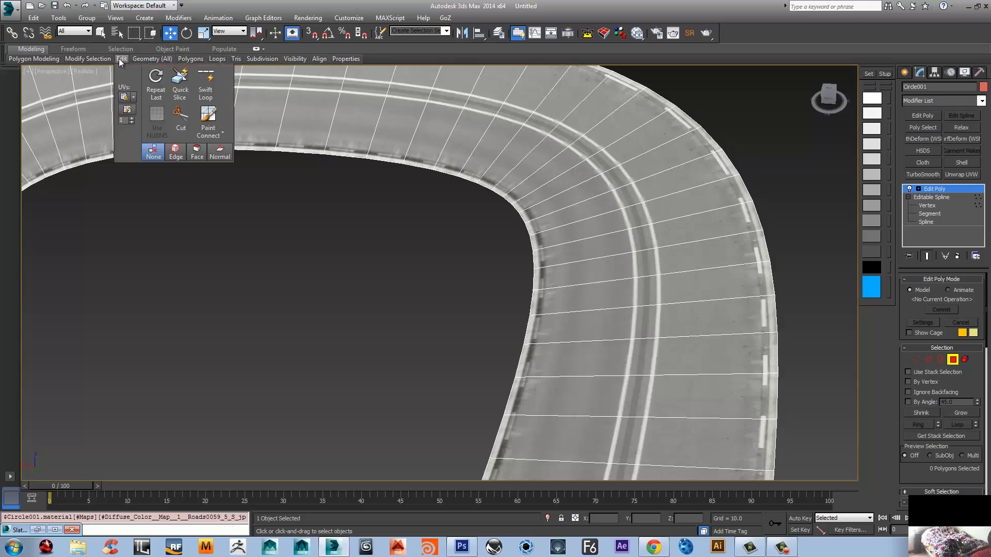
pyautogui.click(86, 56)
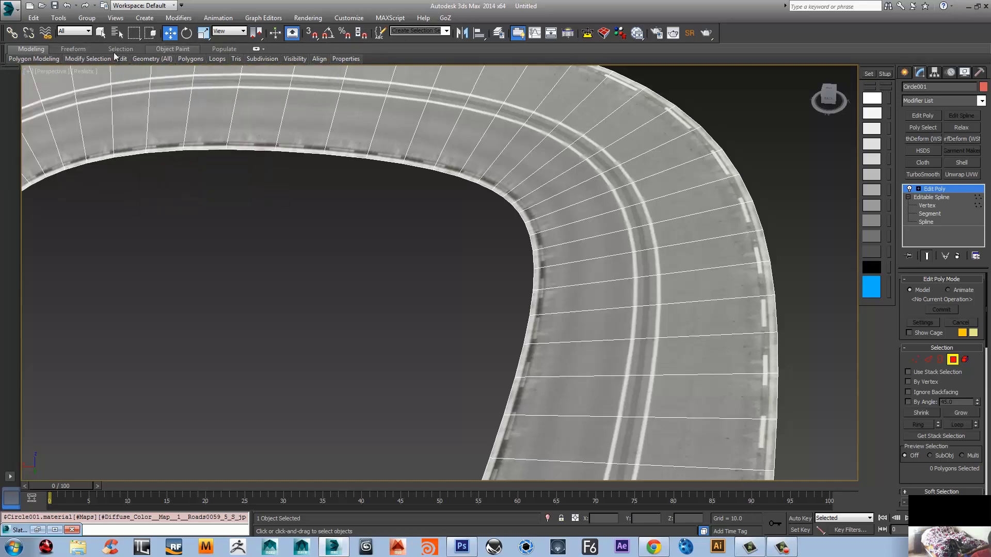
pyautogui.moveTo(135, 61)
pyautogui.click(206, 85)
pyautogui.moveTo(693, 159); pyautogui.dragTo(692, 157, button='middle')
pyautogui.scroll(1, 691, 157)
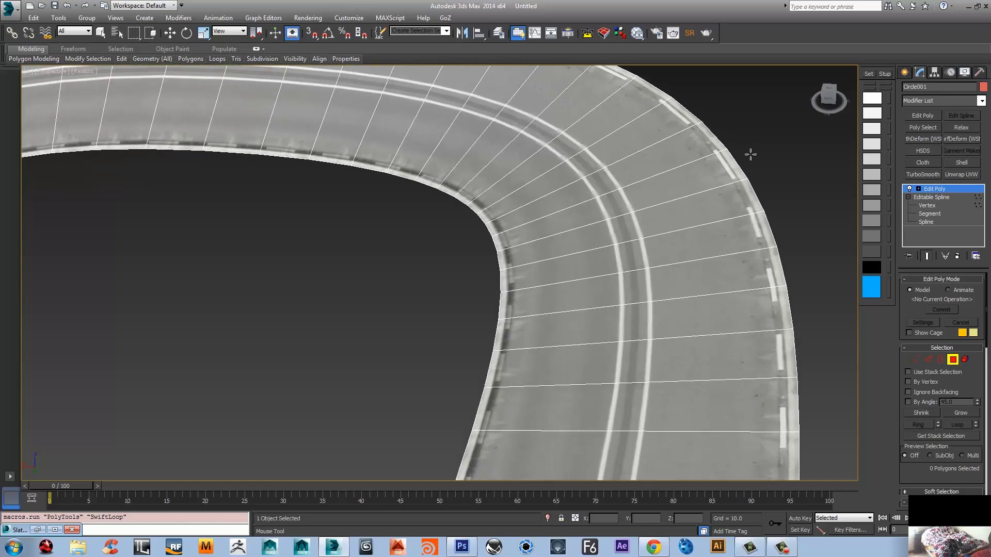
pyautogui.moveTo(122, 60)
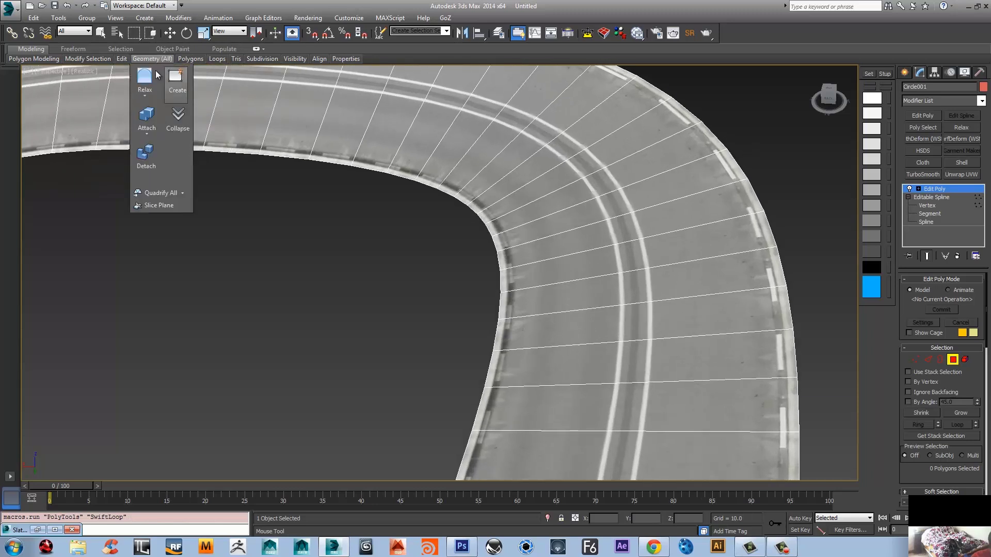
pyautogui.scroll(1, 802, 186)
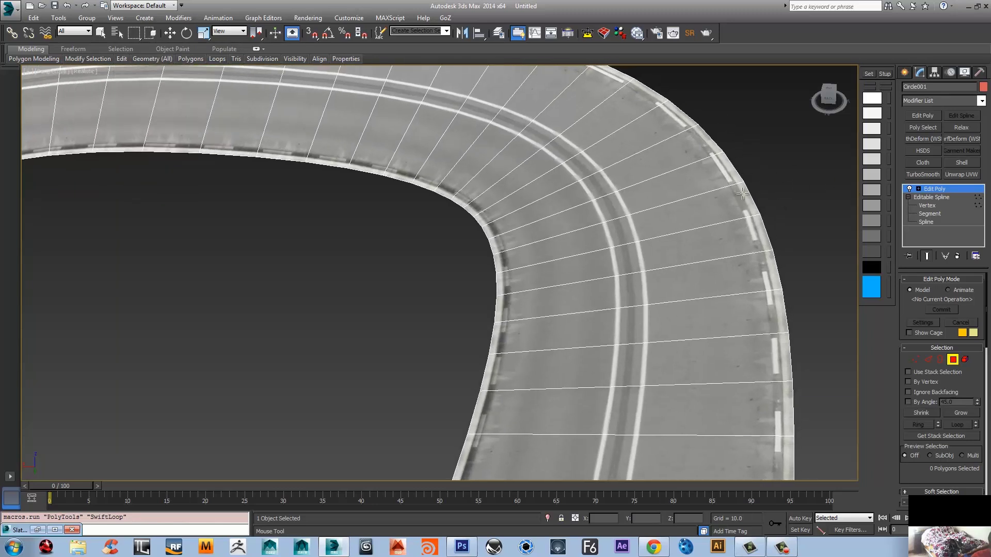
pyautogui.scroll(-4, 670, 222)
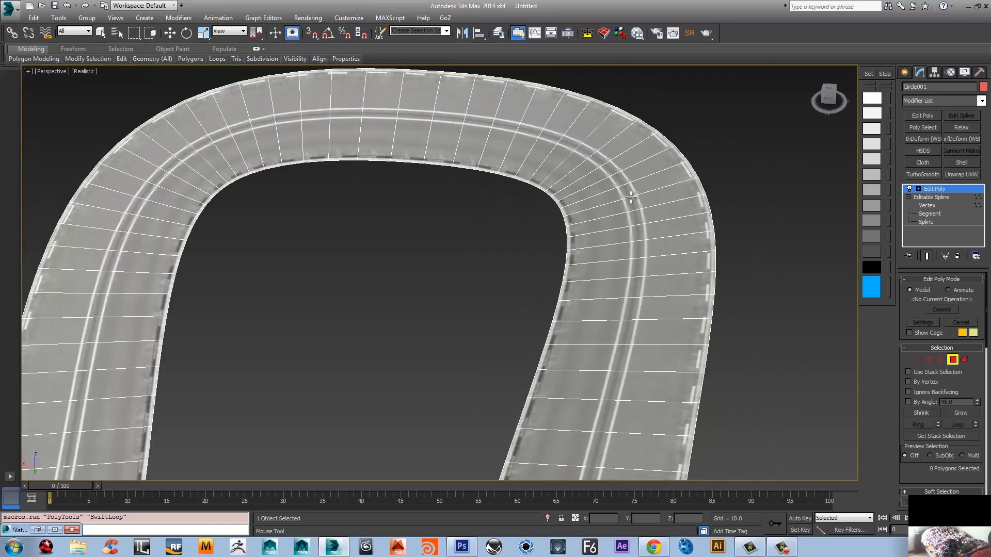
pyautogui.scroll(2, 611, 219)
pyautogui.scroll(-3, 611, 220)
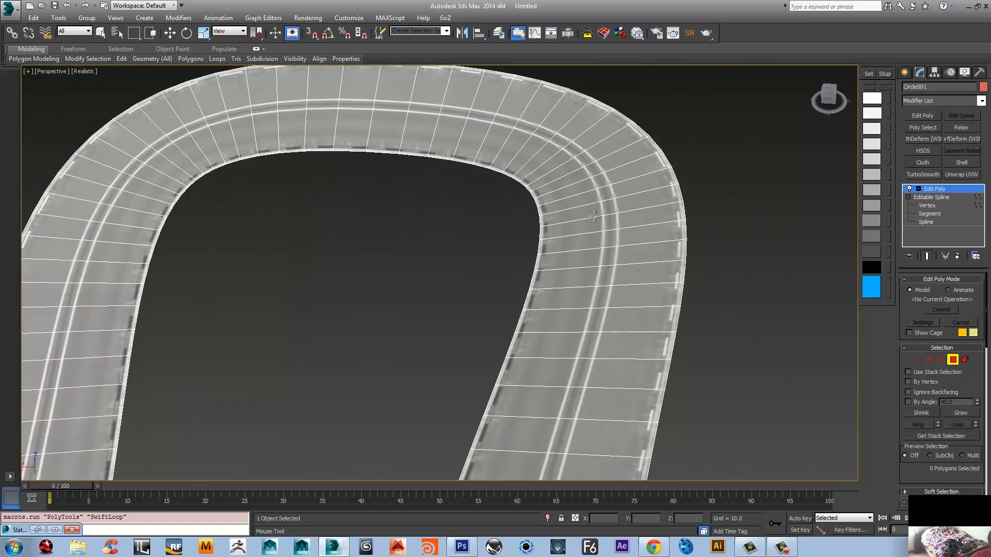
pyautogui.press('w')
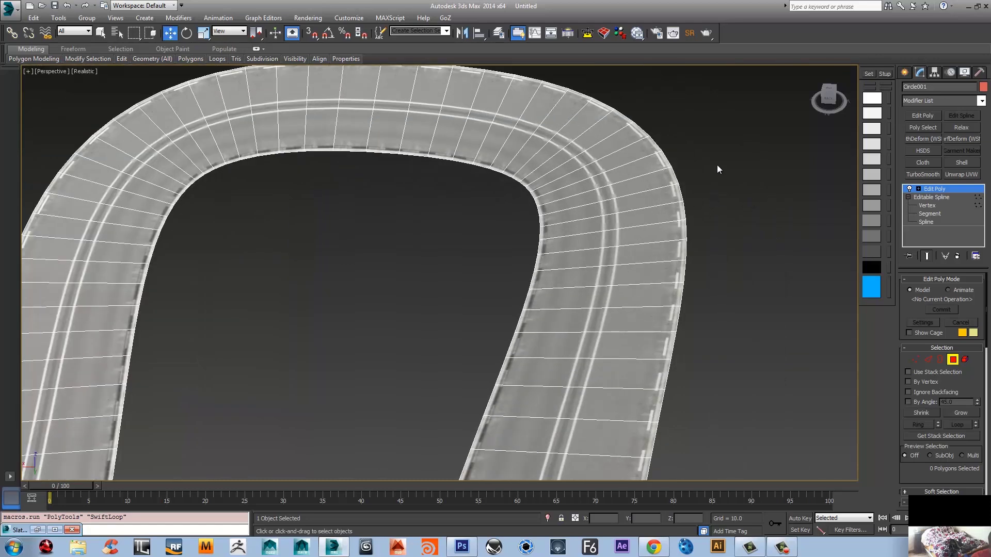
# - Select the full ring of edges running across the road and connect it with 2 segments
pyautogui.click(627, 180)
pyautogui.press('2')
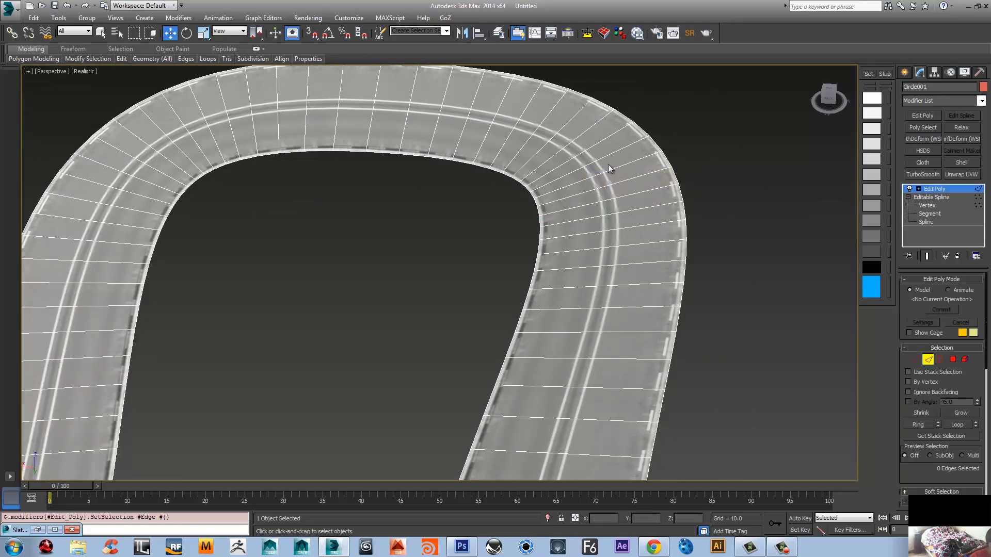
pyautogui.click(608, 166)
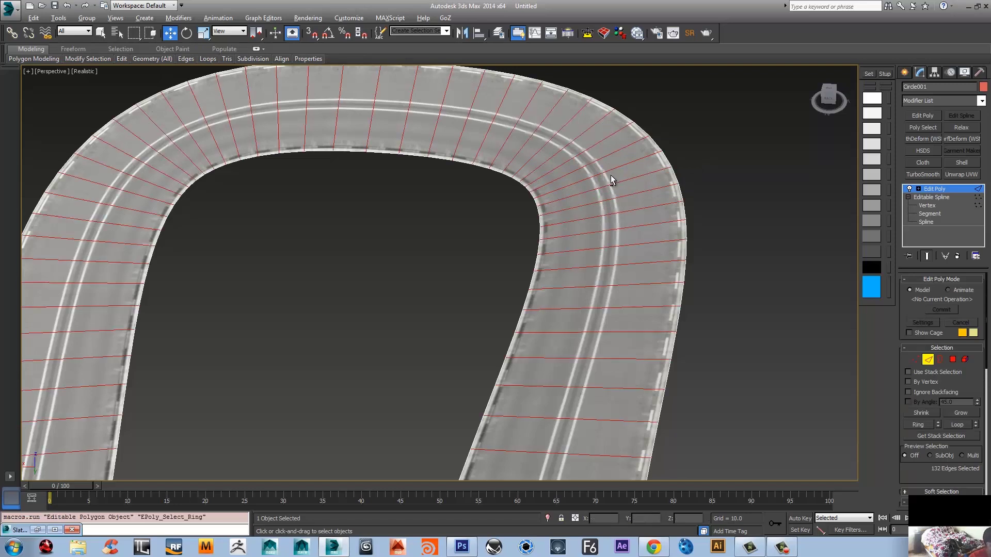
pyautogui.hotkey('alt', 'r')
pyautogui.rightClick(623, 127)
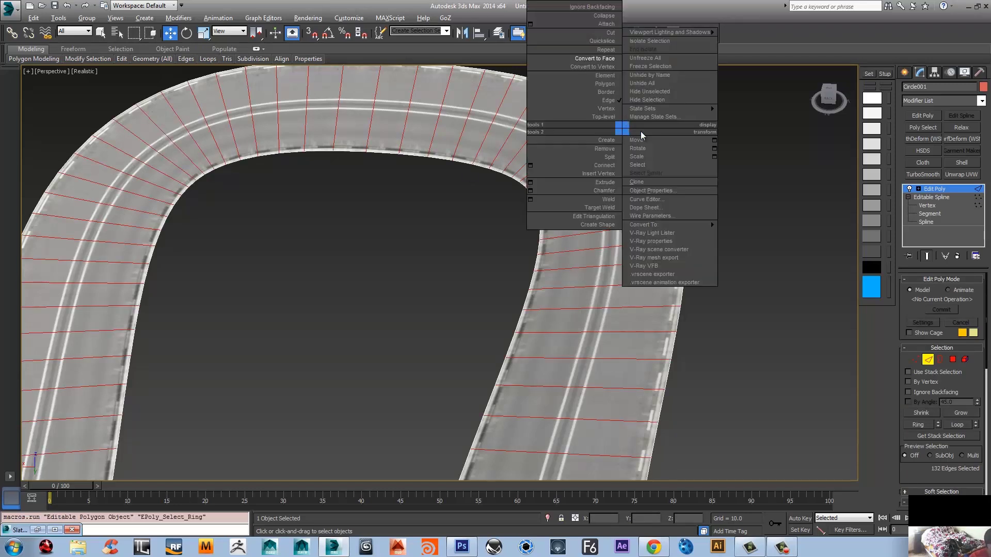
pyautogui.click(530, 166)
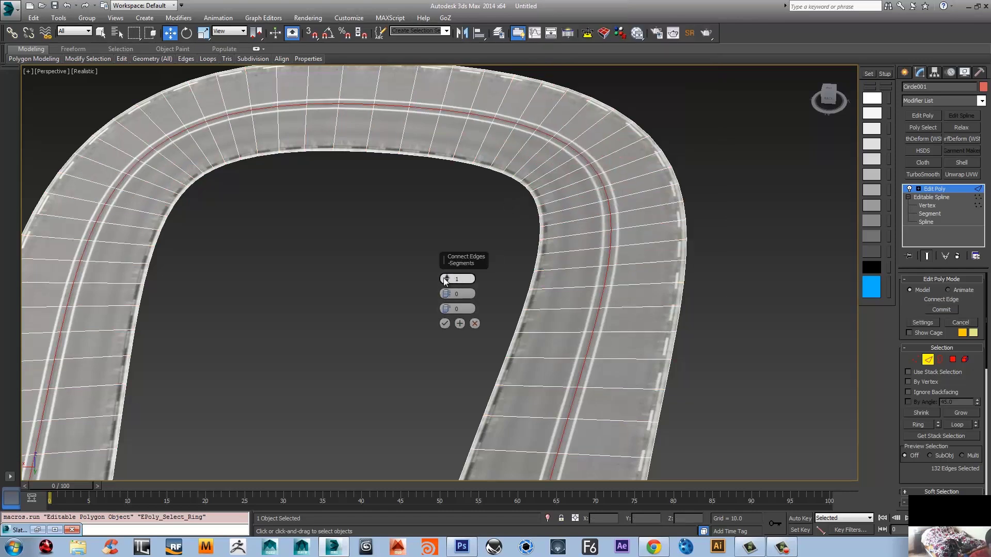
pyautogui.click(444, 277)
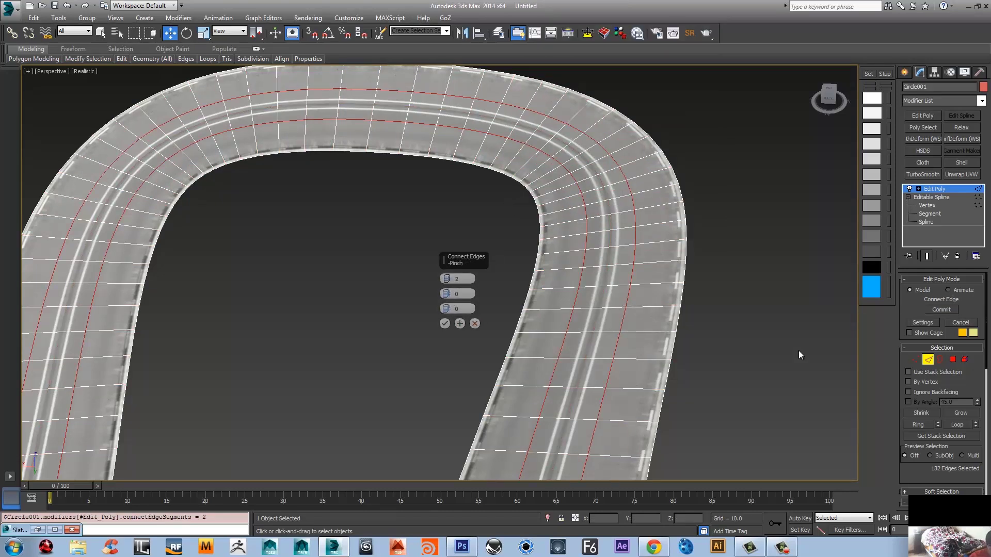
# - Enable Preserve UVs and confirm the edge connection with 2 segments and a pinch of 93, trying 4 segments first
pyautogui.moveTo(927, 470); pyautogui.dragTo(952, 194)
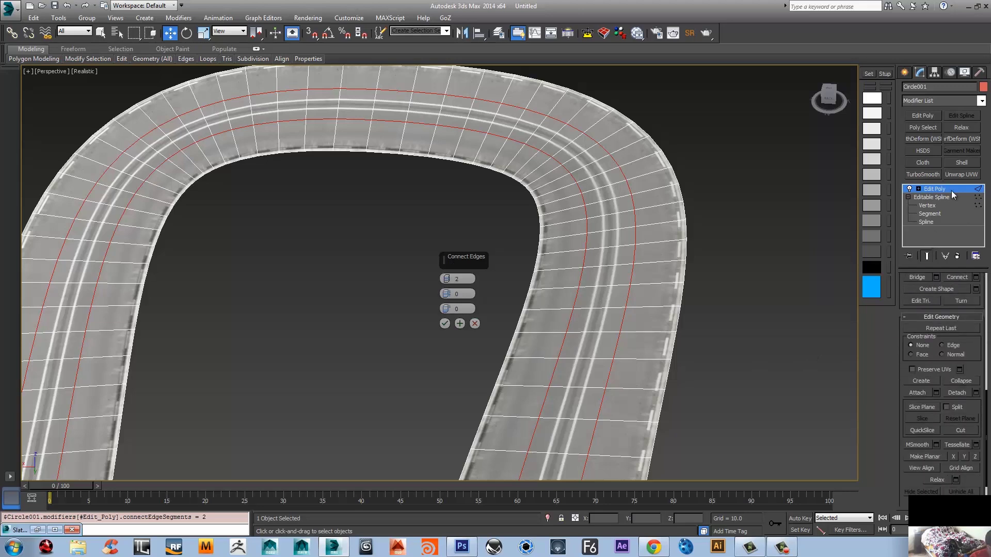
pyautogui.click(911, 370)
pyautogui.moveTo(449, 277); pyautogui.dragTo(456, 223)
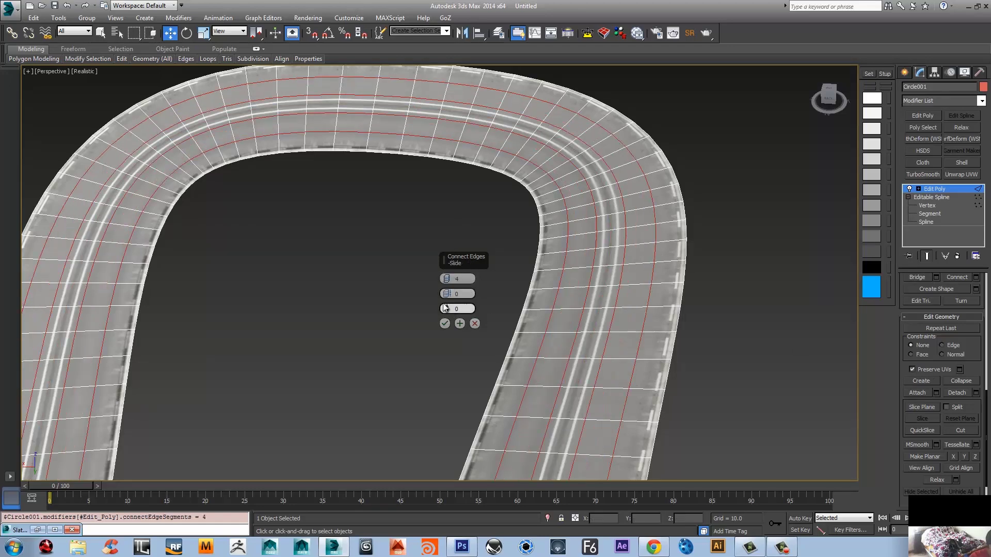
pyautogui.moveTo(445, 278); pyautogui.dragTo(483, 96)
pyautogui.click(444, 324)
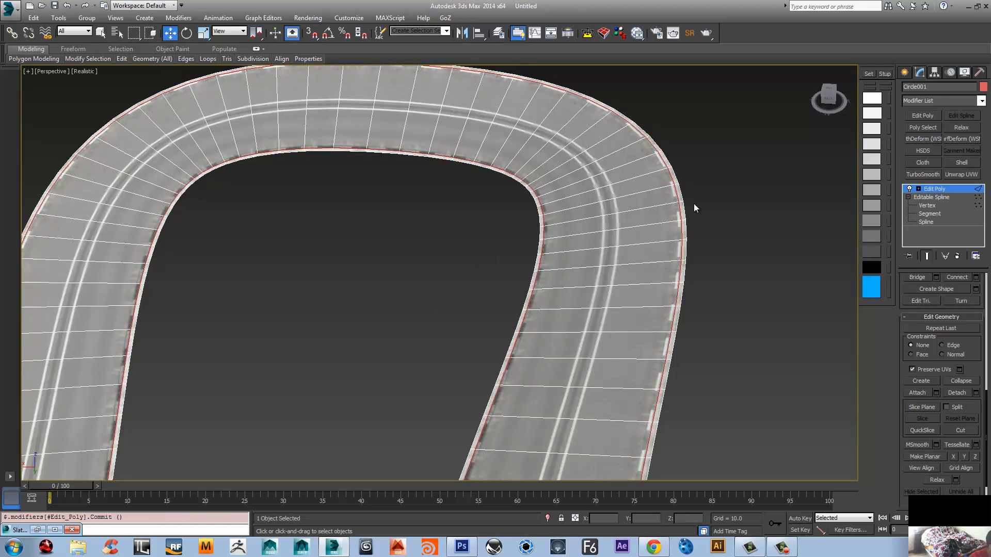
# - Select the narrow polygon strips running along both borders of the road, excluding the wide polygons across the roadway
pyautogui.scroll(3, 693, 208)
pyautogui.press('4')
pyautogui.click(670, 175)
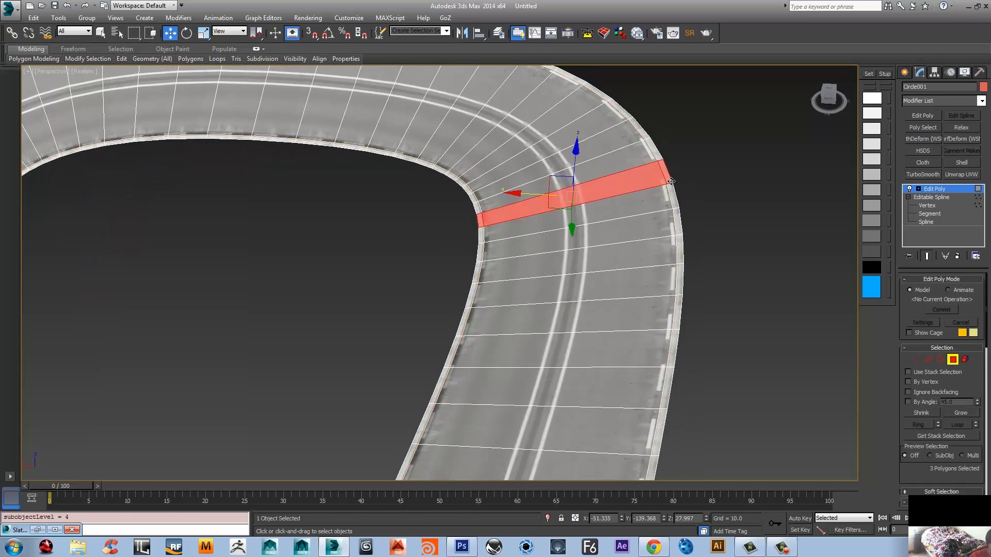
pyautogui.click(673, 196)
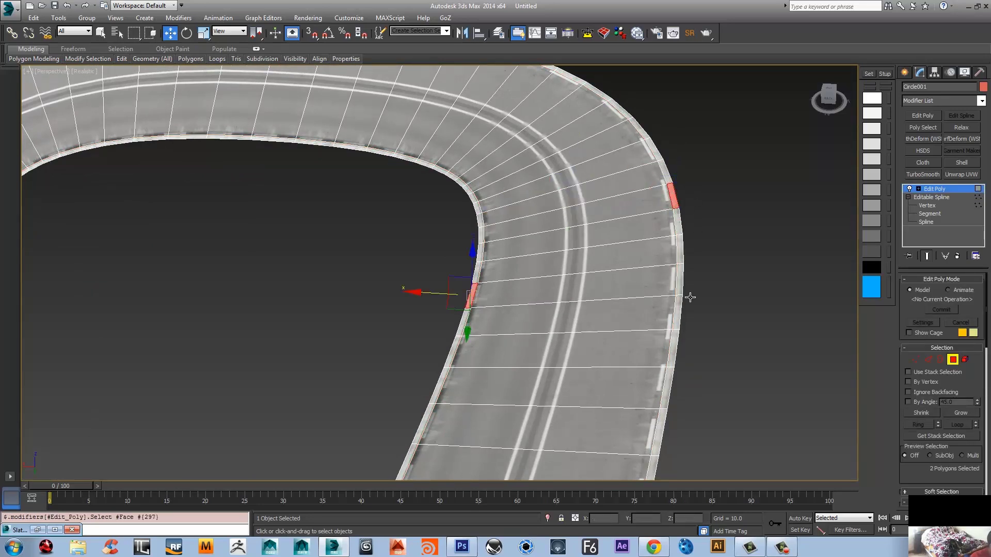
pyautogui.hotkey('alt', 'r')
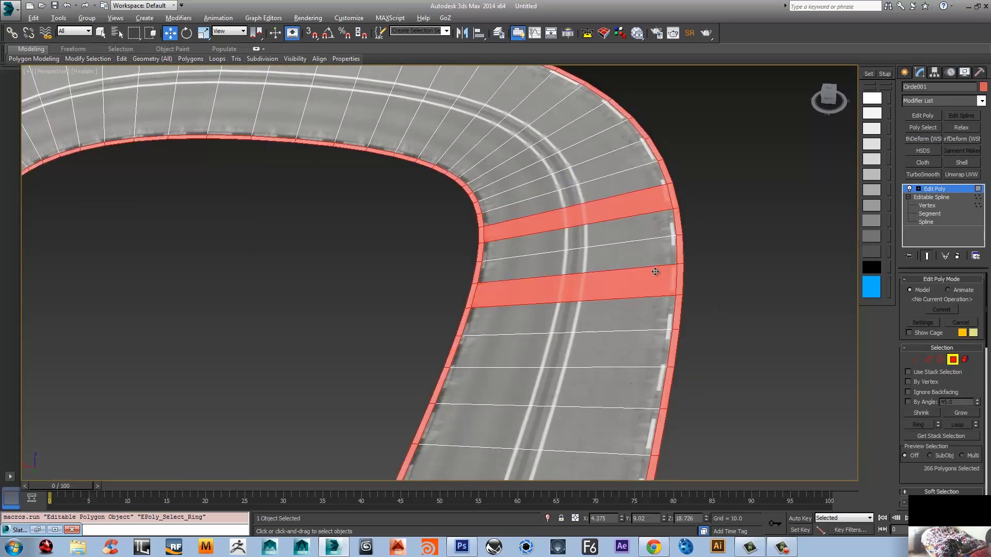
pyautogui.keyDown('alt'); pyautogui.click(572, 207); pyautogui.keyUp('alt')
pyautogui.keyDown('alt'); pyautogui.click(582, 287); pyautogui.keyUp('alt')
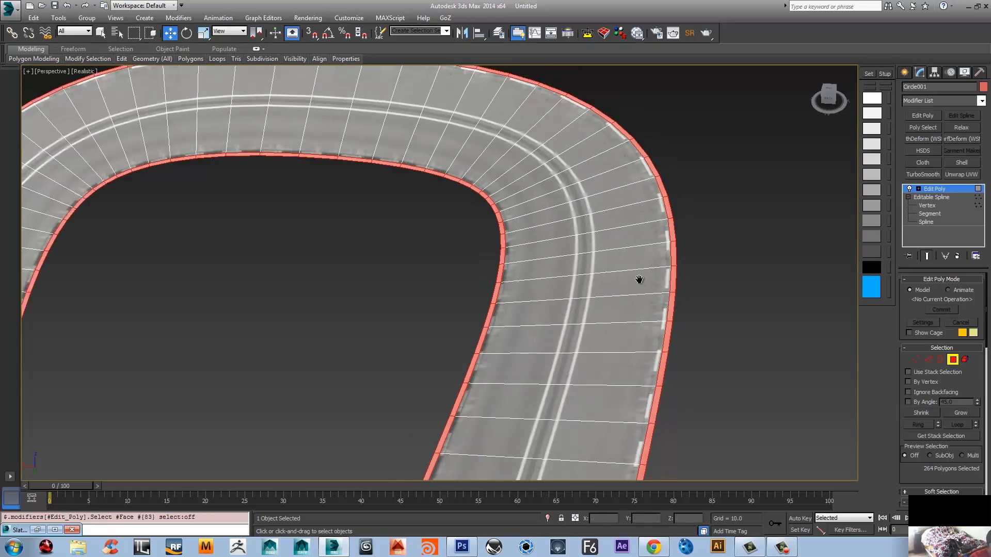
pyautogui.scroll(1, 642, 279)
pyautogui.scroll(1, 651, 277)
# - Extrude the selected border strips slightly upwards to form raised kerbs along the road, and clear the selection
pyautogui.hotkey('ctrl', 'shift', 'e')
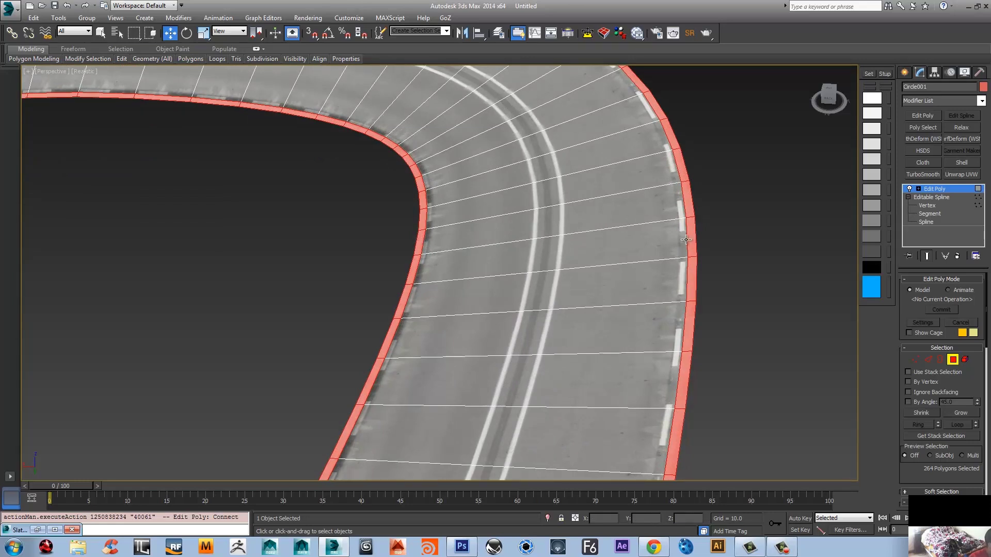
pyautogui.hotkey('shift', 'e')
pyautogui.moveTo(691, 201); pyautogui.dragTo(693, 198)
pyautogui.rightClick(697, 204)
pyautogui.click(720, 209)
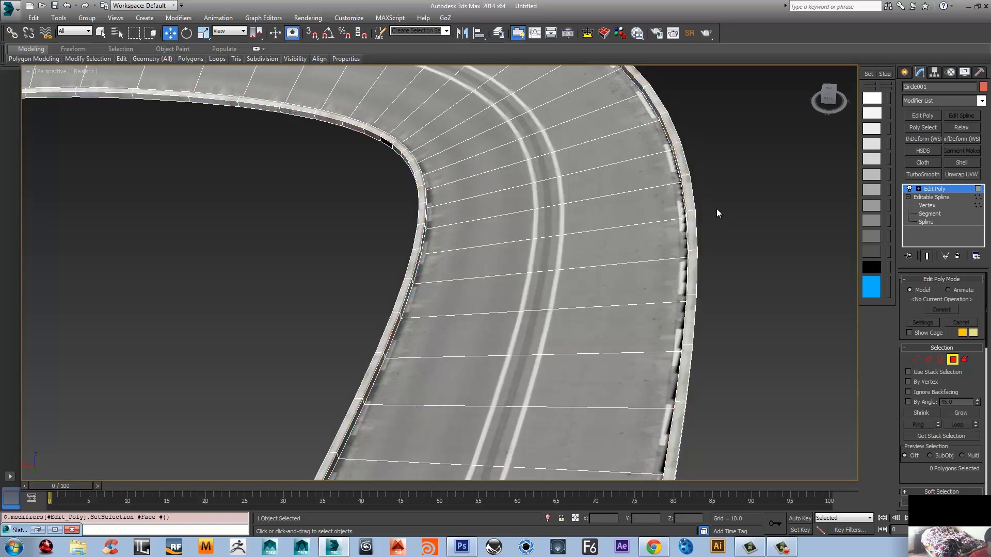
# - Select the complete edge loops along the roadway side of both kerbs
pyautogui.press('2')
pyautogui.click(678, 160)
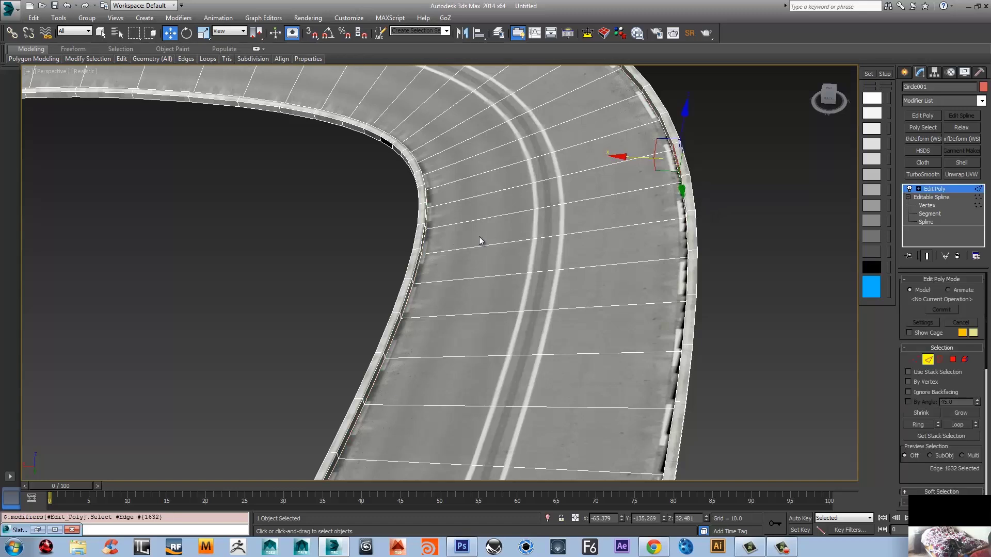
pyautogui.click(428, 217)
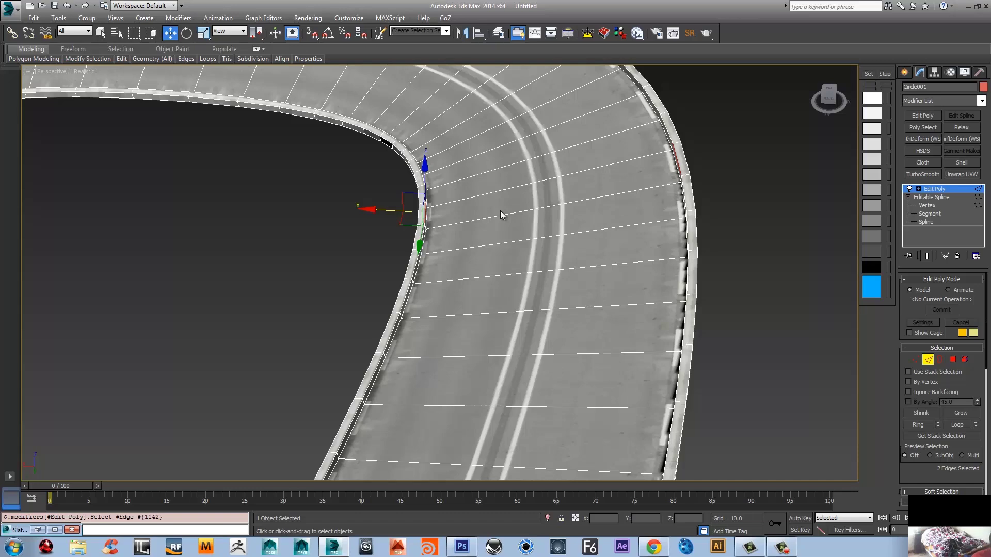
pyautogui.hotkey('alt', 'l')
pyautogui.keyDown('alt'); pyautogui.moveTo(538, 201); pyautogui.dragTo(374, 232, button='middle'); pyautogui.keyUp('alt')
pyautogui.scroll(-1, 668, 244)
pyautogui.moveTo(313, 269); pyautogui.dragTo(306, 271, button='middle')
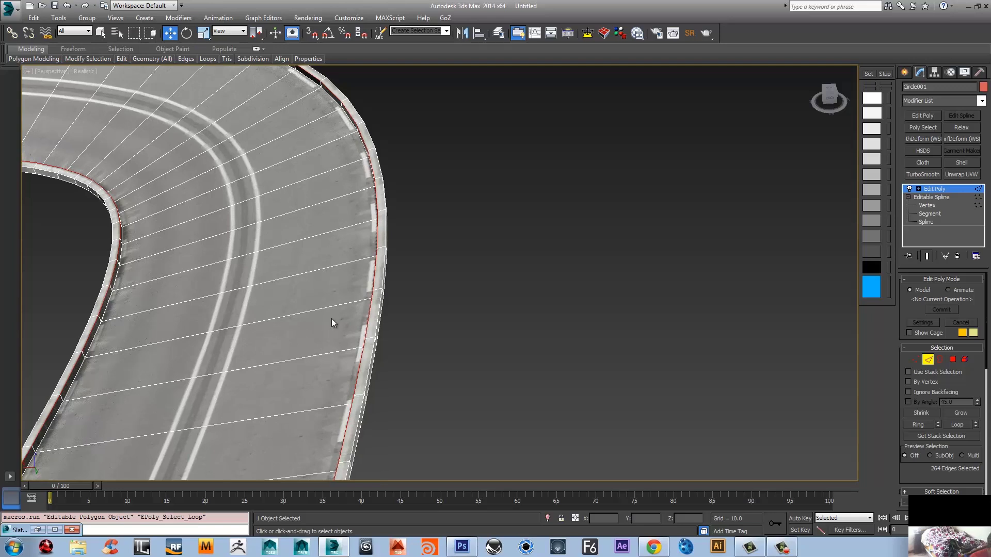
pyautogui.hotkey('ctrl', 'shift', 'c')
pyautogui.moveTo(376, 256); pyautogui.dragTo(374, 253)
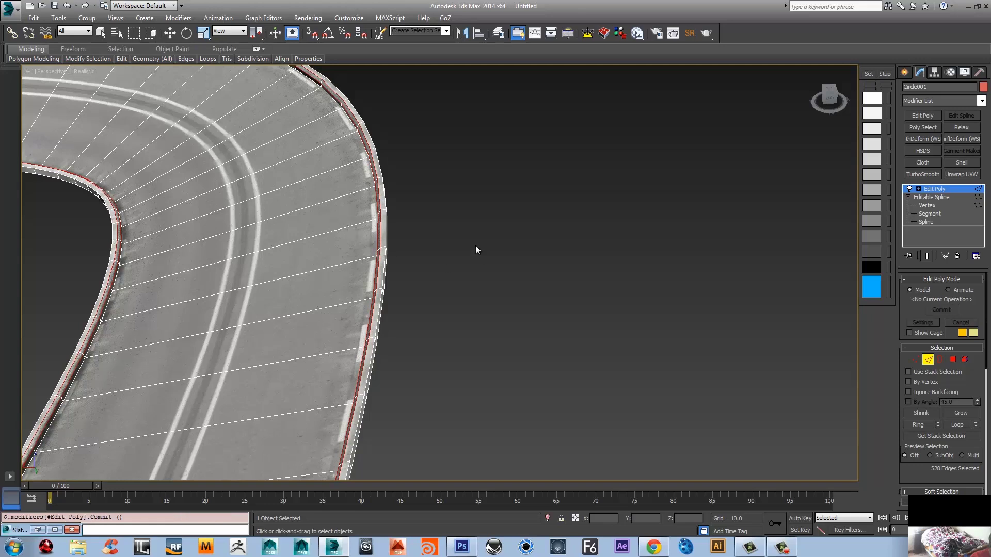
pyautogui.hotkey('ctrl', 'z')
# - Chamfer the selected kerb edge loops by 0.417 with 3 segments
pyautogui.press('w')
pyautogui.rightClick(395, 211)
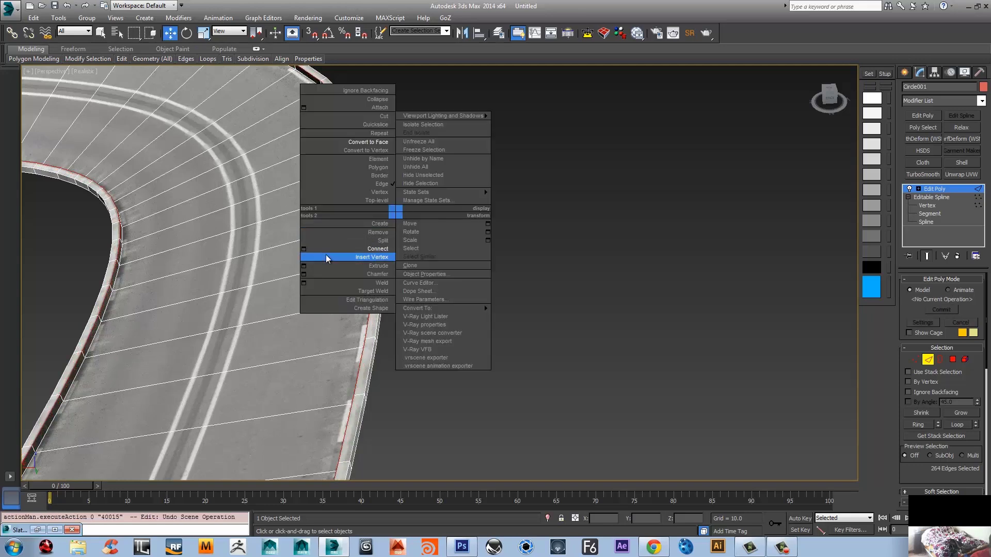
pyautogui.click(304, 274)
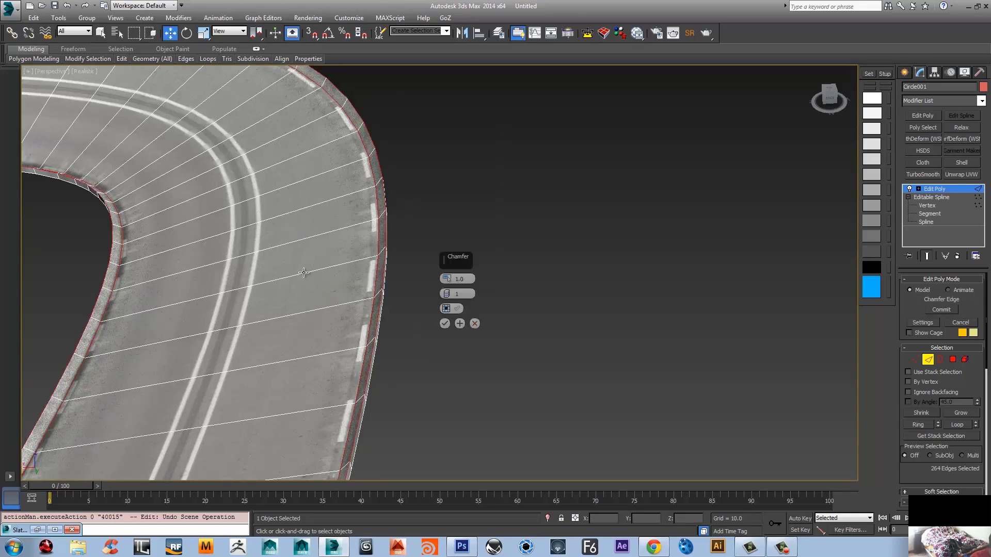
pyautogui.moveTo(447, 279); pyautogui.dragTo(455, 305)
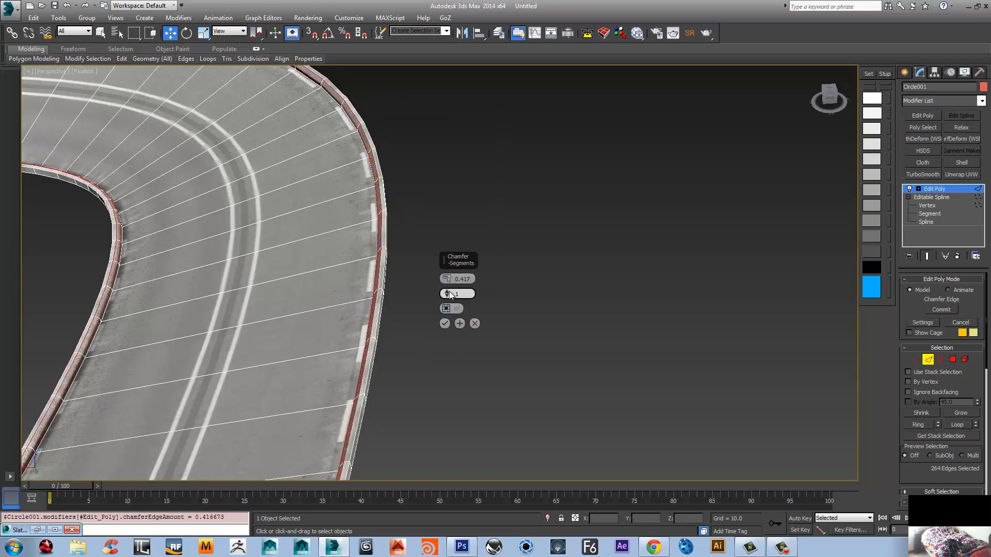
pyautogui.click(449, 293)
pyautogui.click(447, 293)
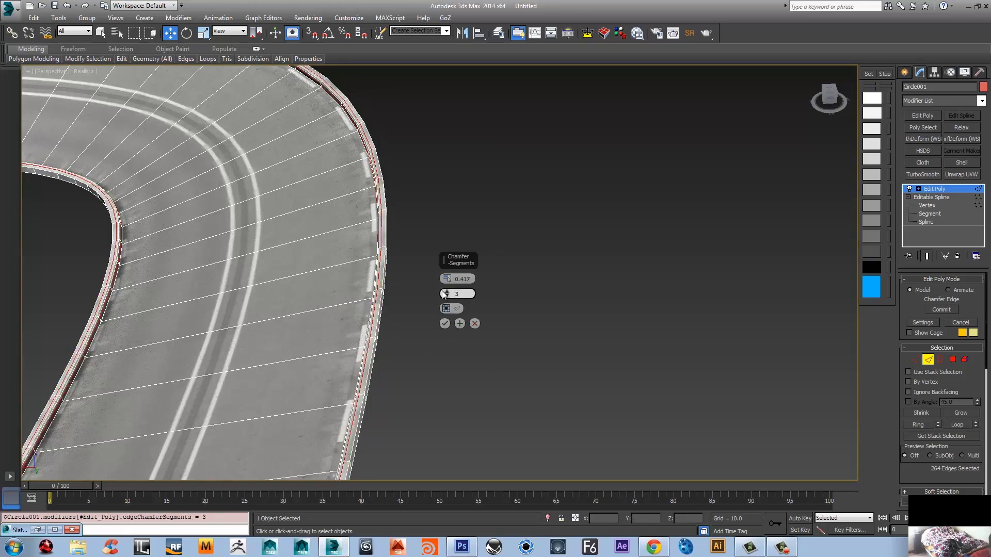
pyautogui.click(444, 323)
pyautogui.click(451, 330)
# - Deselect the road and examine its shaded surface, lane markings and kerbs from several angles, close up and as a whole
pyautogui.scroll(-1, 503, 265)
pyautogui.scroll(-8, 505, 266)
pyautogui.press('F4')
pyautogui.click(905, 73)
pyautogui.click(747, 153)
pyautogui.moveTo(599, 241); pyautogui.dragTo(592, 166, button='middle')
pyautogui.press('F4')
pyautogui.keyDown('alt'); pyautogui.moveTo(511, 207); pyautogui.dragTo(527, 191, button='middle'); pyautogui.keyUp('alt')
pyautogui.scroll(5, 550, 269)
pyautogui.keyDown('alt'); pyautogui.moveTo(550, 264); pyautogui.dragTo(567, 262, button='middle'); pyautogui.keyUp('alt')
pyautogui.scroll(-4, 613, 239)
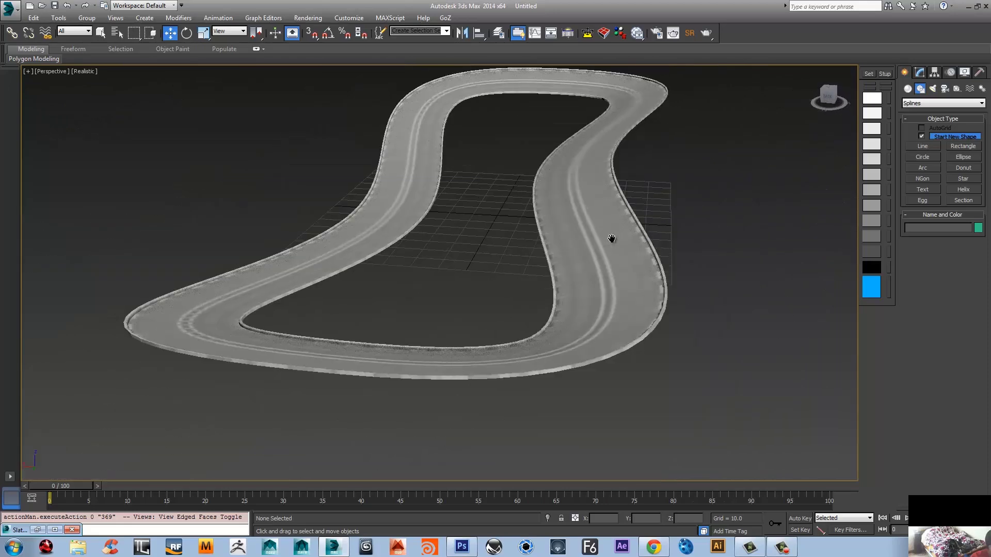
pyautogui.scroll(6, 612, 239)
pyautogui.moveTo(612, 239)
pyautogui.mouseDown(button='middle')
pyautogui.moveTo(579, 247)
pyautogui.moveTo(599, 226)
pyautogui.mouseUp(button='middle')
pyautogui.scroll(-2, 579, 246)
pyautogui.scroll(6, 648, 223)
pyautogui.scroll(-5, 582, 236)
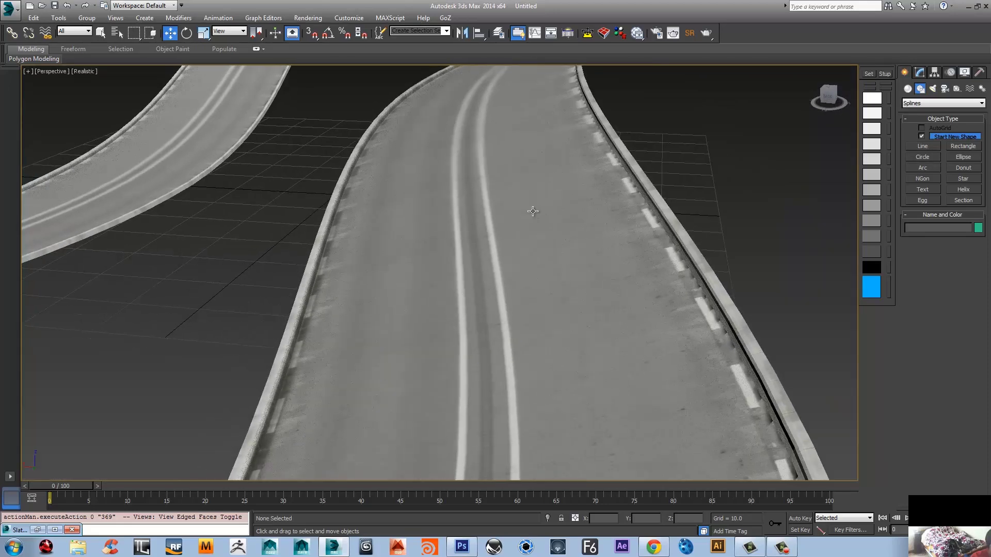
pyautogui.scroll(-10, 439, 203)
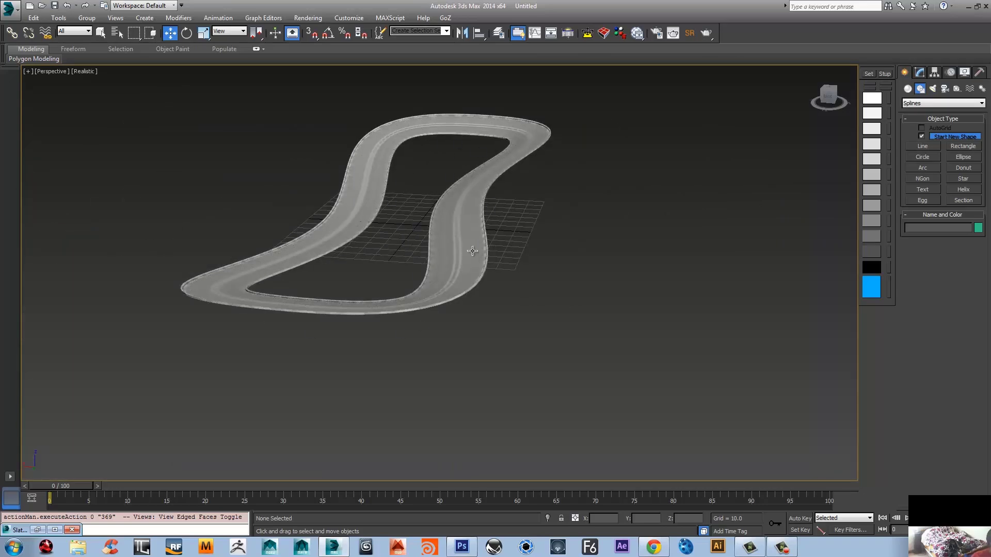
# - Select the ring of edges across the roadway between the two kerbs in the road's Edit Poly modifier
pyautogui.click(317, 230)
pyautogui.scroll(5, 325, 239)
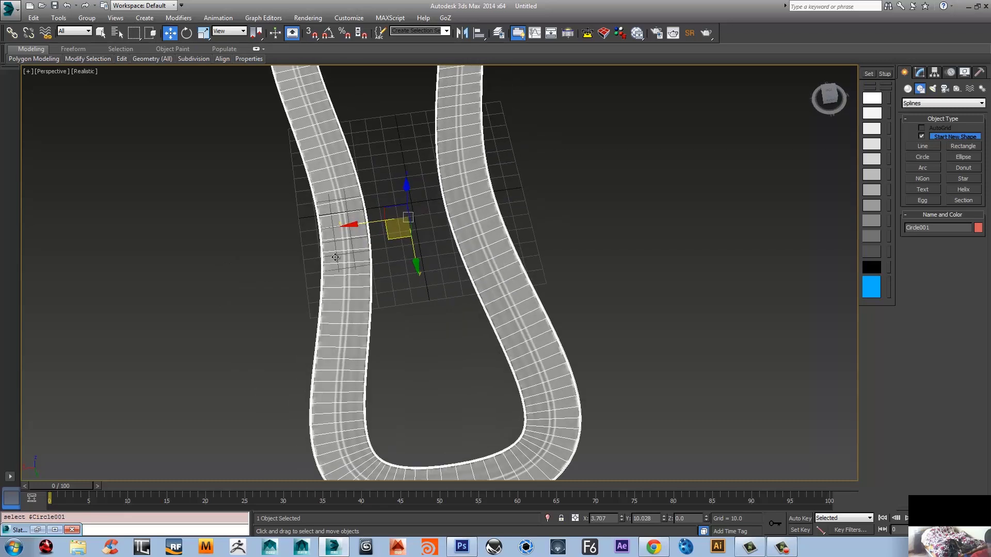
pyautogui.click(921, 72)
pyautogui.click(918, 188)
pyautogui.click(925, 204)
pyautogui.click(468, 163)
pyautogui.hotkey('alt', 'r')
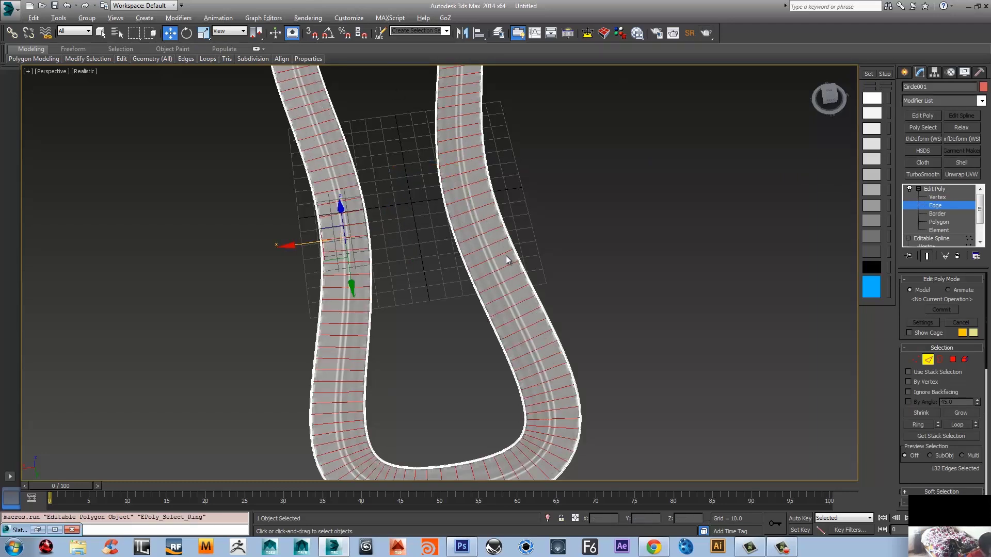
# - Connect the selected edge ring with 1 segment to add an edge loop along the middle of the road
pyautogui.hotkey('ctrl', 'shift', 'e')
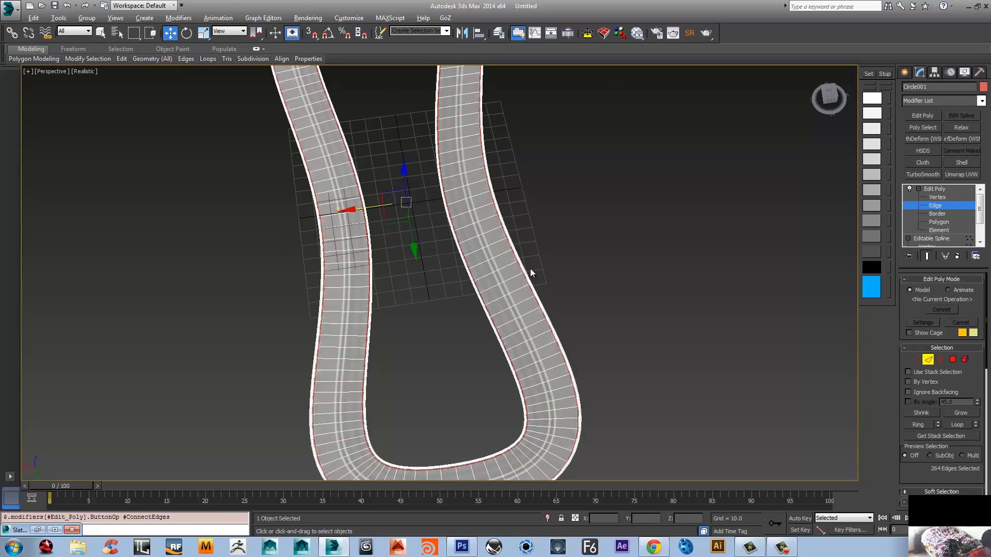
pyautogui.hotkey('ctrl', 'z')
pyautogui.rightClick(573, 178)
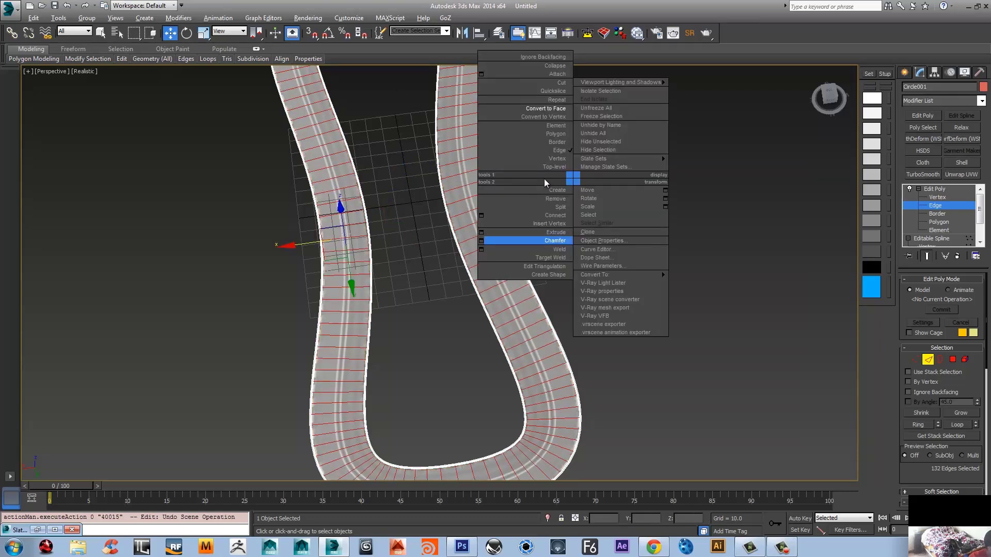
pyautogui.click(482, 216)
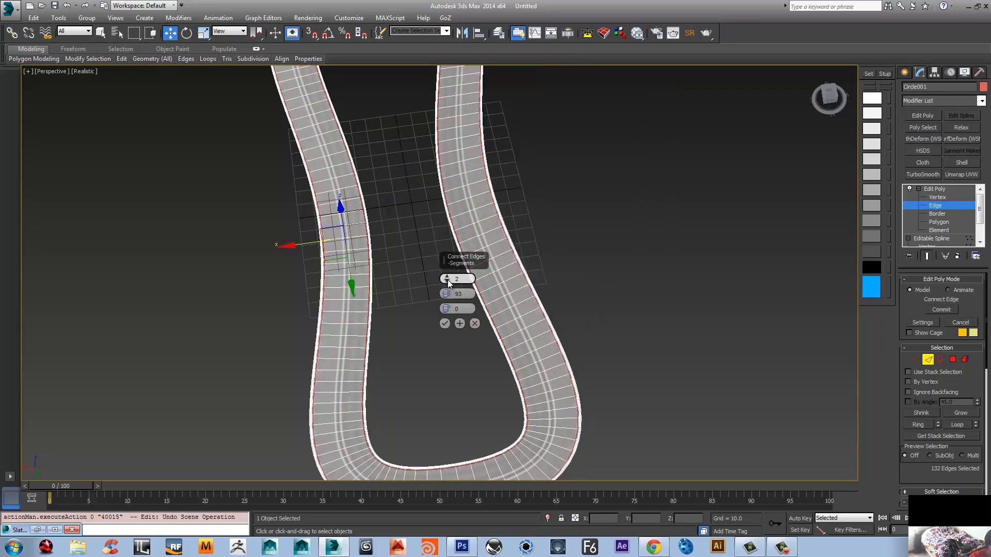
pyautogui.click(447, 281)
pyautogui.click(445, 324)
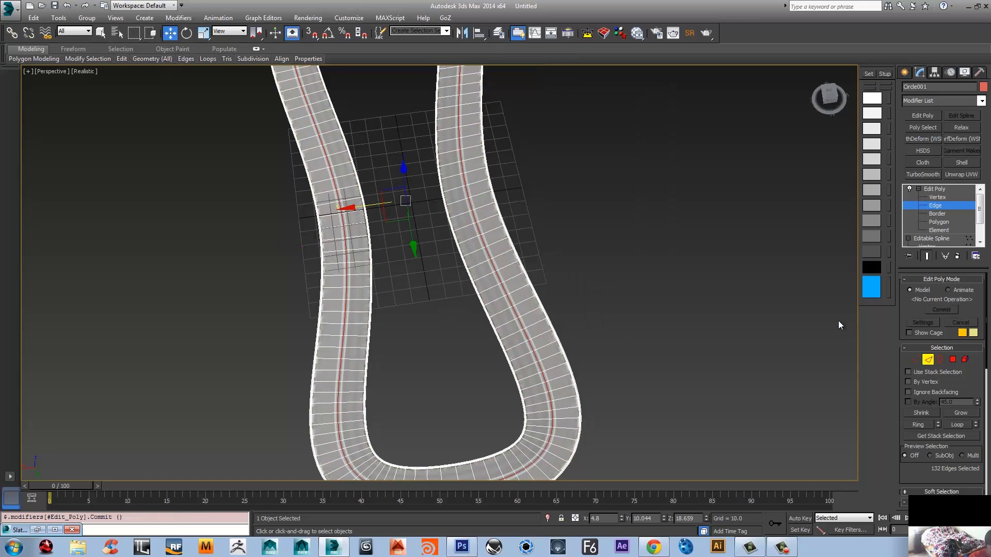
# - Create a separate spline shape from the edge loop along the middle of the road
pyautogui.moveTo(917, 479); pyautogui.dragTo(955, 247)
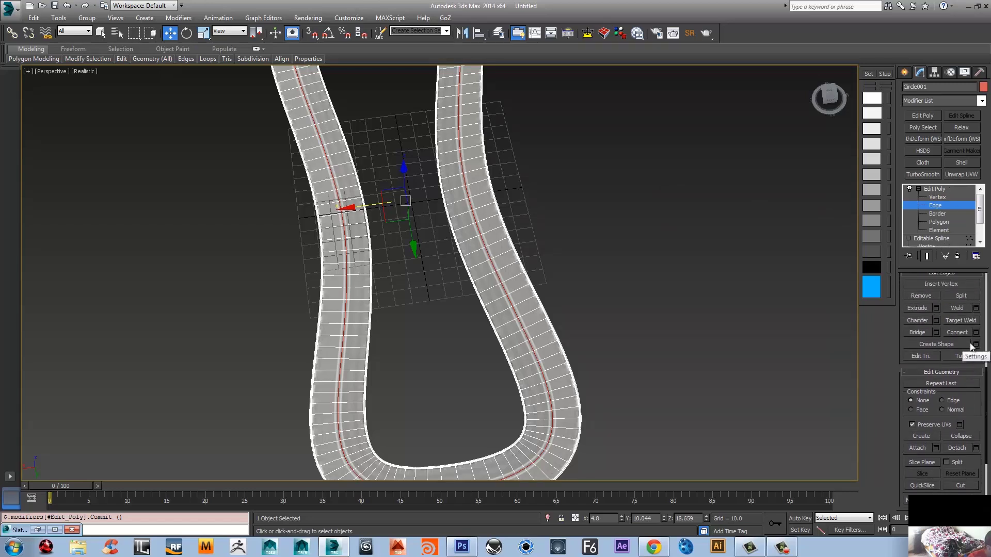
pyautogui.click(936, 344)
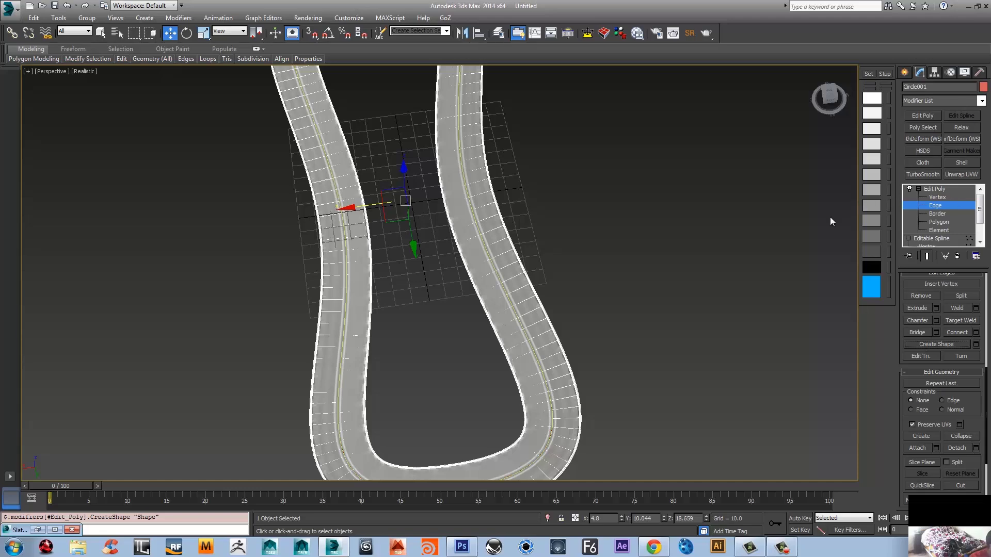
pyautogui.keyDown('alt'); pyautogui.moveTo(505, 210); pyautogui.dragTo(497, 180, button='middle'); pyautogui.keyUp('alt')
# - Move the road mesh straight up by about 66.29 units, away from the extracted centre spline
pyautogui.click(904, 73)
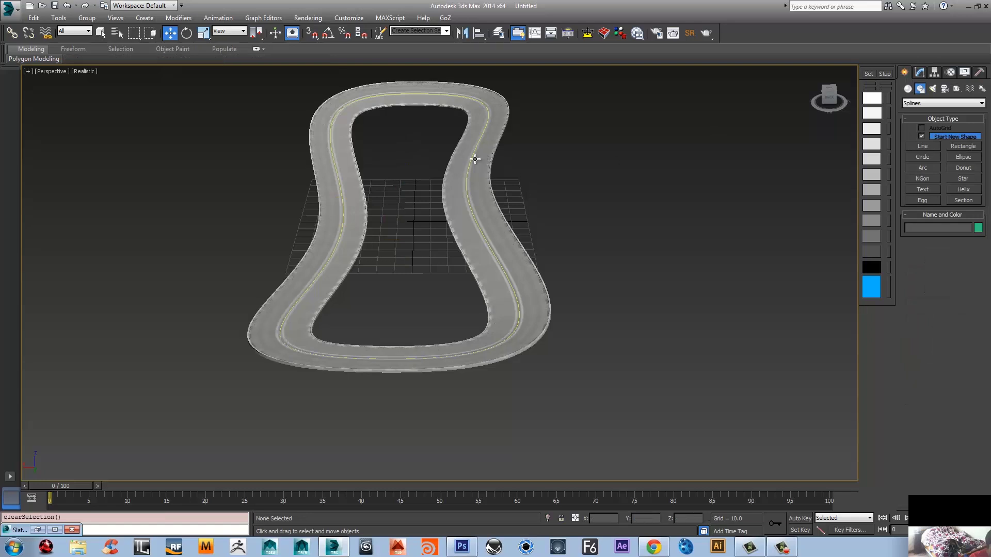
pyautogui.click(476, 160)
pyautogui.moveTo(408, 196); pyautogui.dragTo(406, 92)
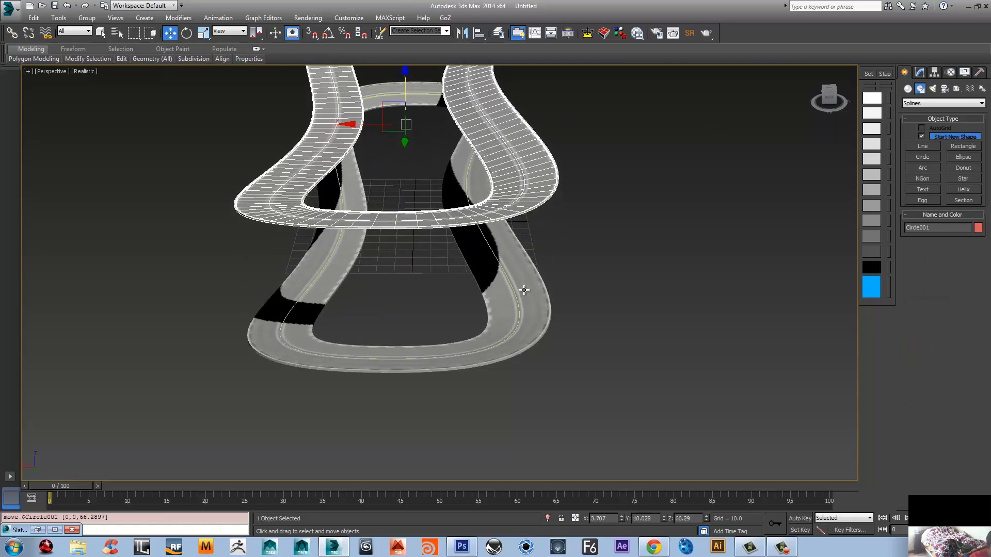
# - Undo the road mesh's upward move to put it back in line with the extracted centre spline
pyautogui.click(548, 289)
pyautogui.keyDown('alt'); pyautogui.moveTo(548, 289); pyautogui.dragTo(510, 269, button='middle'); pyautogui.keyUp('alt')
pyautogui.hotkey('ctrl', 'z')
pyautogui.hotkey('ctrl', 'z')
pyautogui.keyDown('alt'); pyautogui.moveTo(530, 191); pyautogui.dragTo(525, 293, button='middle'); pyautogui.keyUp('alt')
# - Select the road mesh and freeze it so that only the centre spline can be picked
pyautogui.click(564, 152)
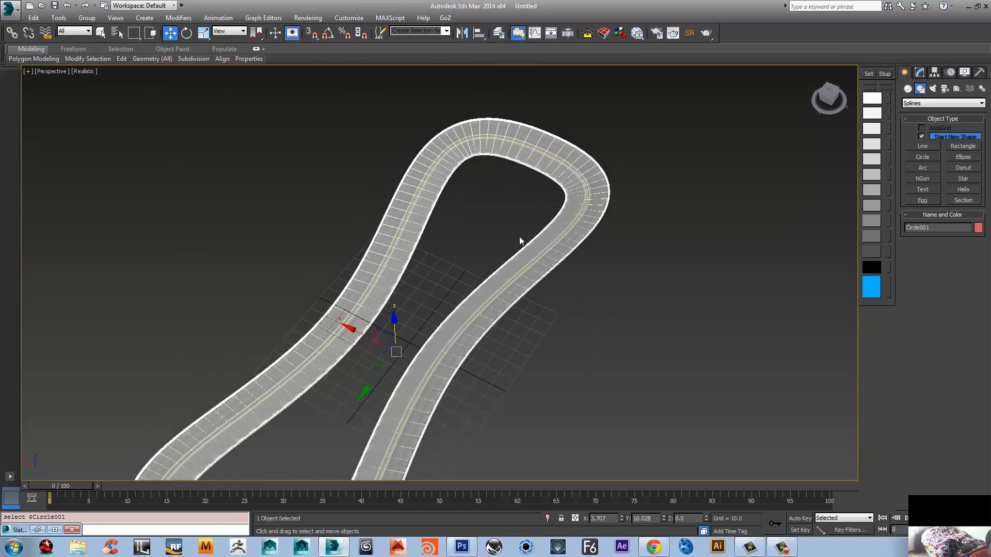
pyautogui.rightClick(550, 191)
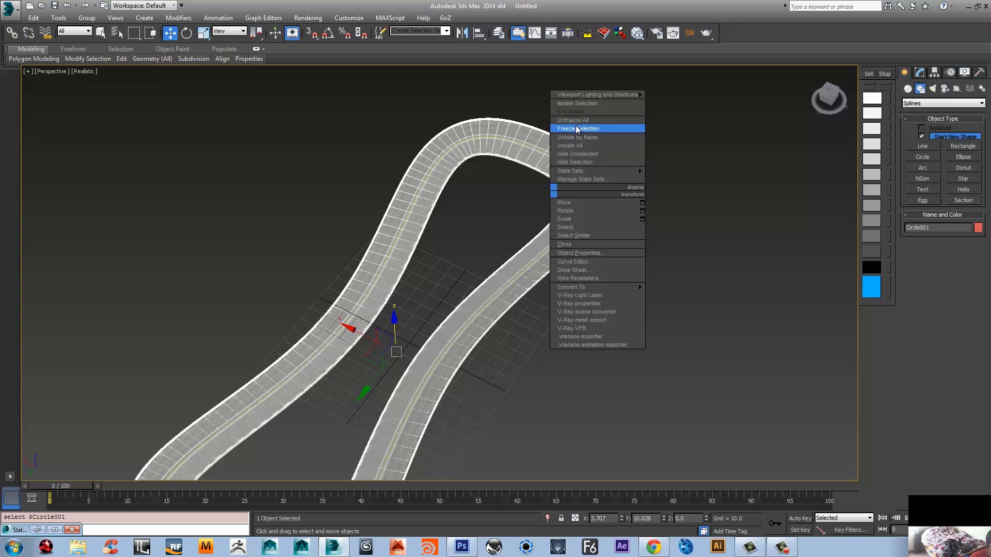
pyautogui.click(577, 129)
# - Try moving the extracted centre spline straight up by about 74.59 units, and undo the move
pyautogui.click(546, 180)
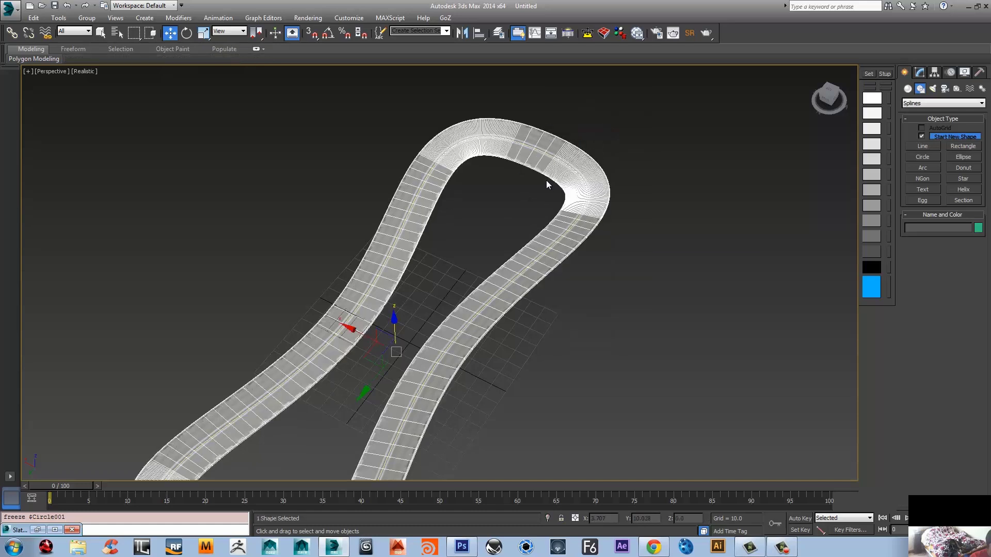
pyautogui.click(567, 127)
pyautogui.scroll(10, 562, 207)
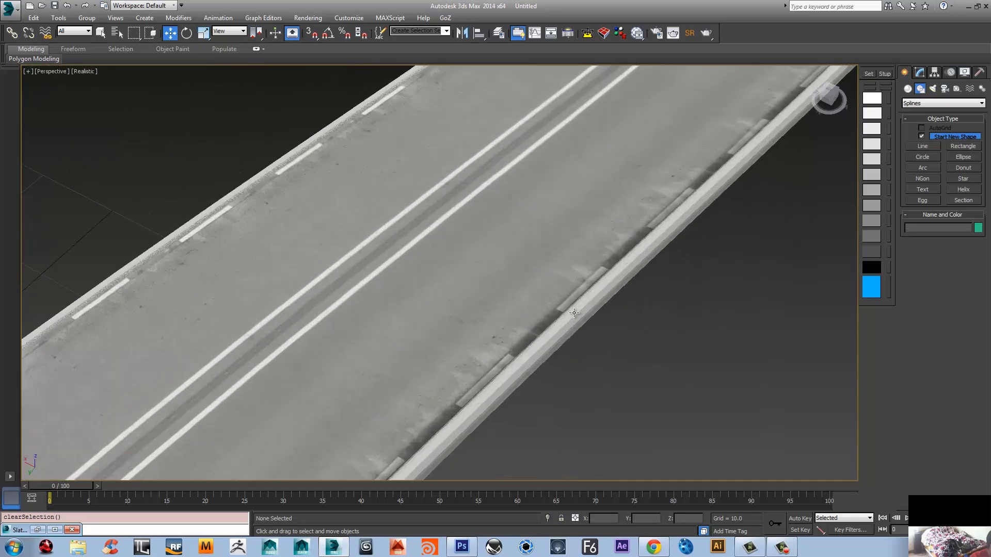
pyautogui.scroll(-10, 568, 306)
pyautogui.moveTo(626, 214); pyautogui.dragTo(549, 271)
pyautogui.keyDown('alt'); pyautogui.moveTo(512, 283); pyautogui.dragTo(511, 258, button='middle'); pyautogui.keyUp('alt')
pyautogui.scroll(6, 522, 307)
pyautogui.scroll(-5, 520, 316)
pyautogui.moveTo(500, 245); pyautogui.dragTo(502, 124)
pyautogui.keyDown('alt'); pyautogui.moveTo(502, 124); pyautogui.dragTo(423, 228, button='middle'); pyautogui.keyUp('alt')
pyautogui.scroll(6, 587, 199)
pyautogui.moveTo(587, 200); pyautogui.dragTo(590, 302, button='middle')
pyautogui.scroll(-8, 589, 302)
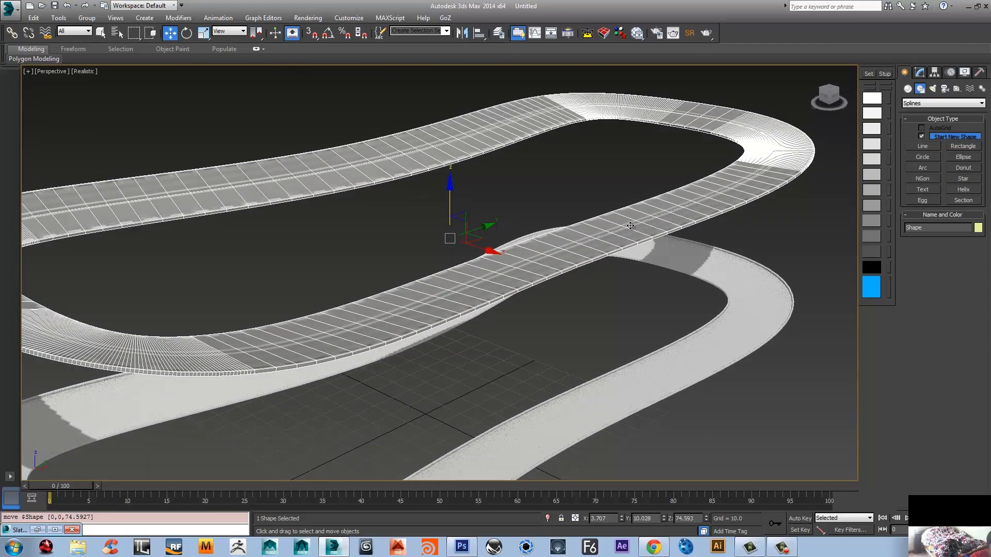
pyautogui.hotkey('ctrl', 'z')
# - Turn off Enable In Renderer and Enable In Viewport for the centre spline, and unfreeze all objects
pyautogui.click(920, 72)
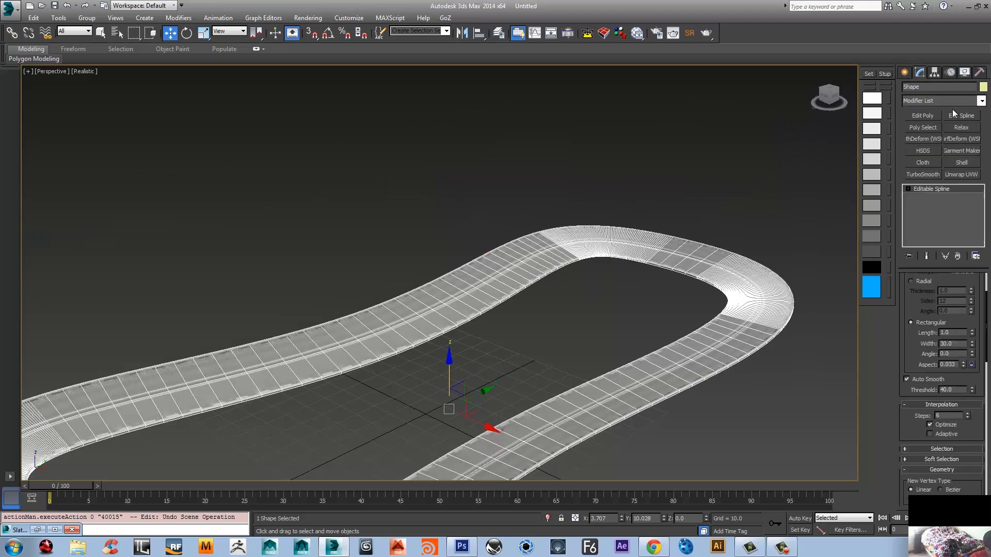
pyautogui.scroll(3, 954, 279)
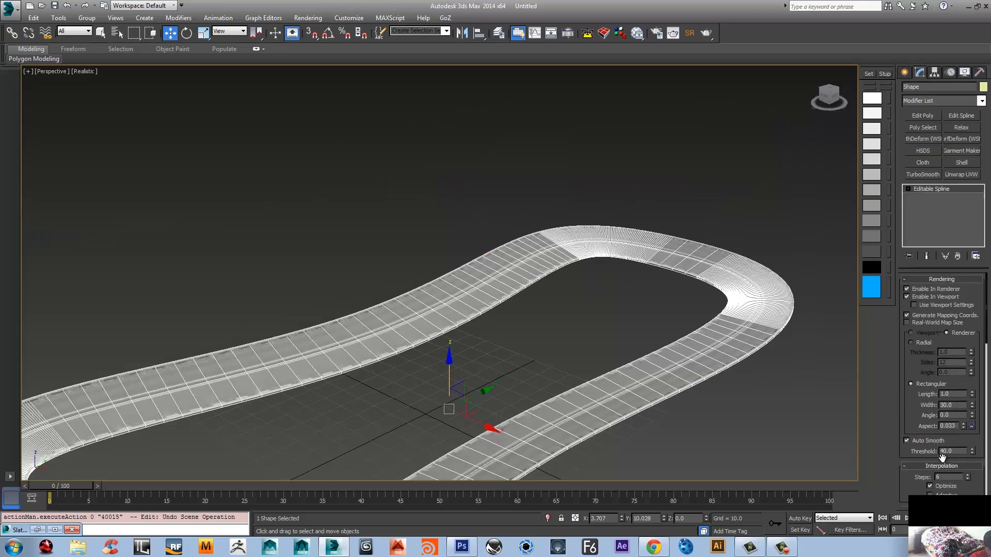
pyautogui.click(907, 297)
pyautogui.click(800, 297)
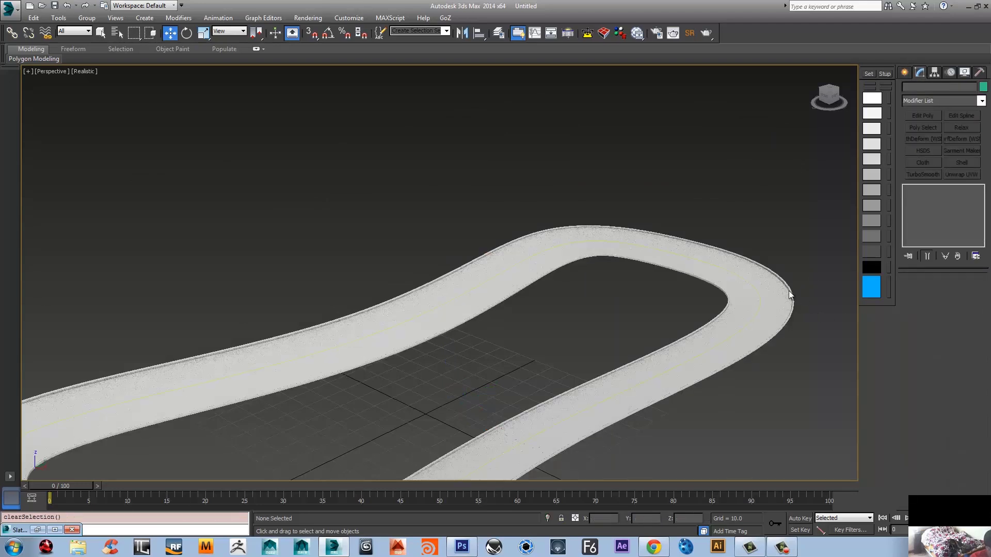
pyautogui.rightClick(812, 263)
pyautogui.click(832, 189)
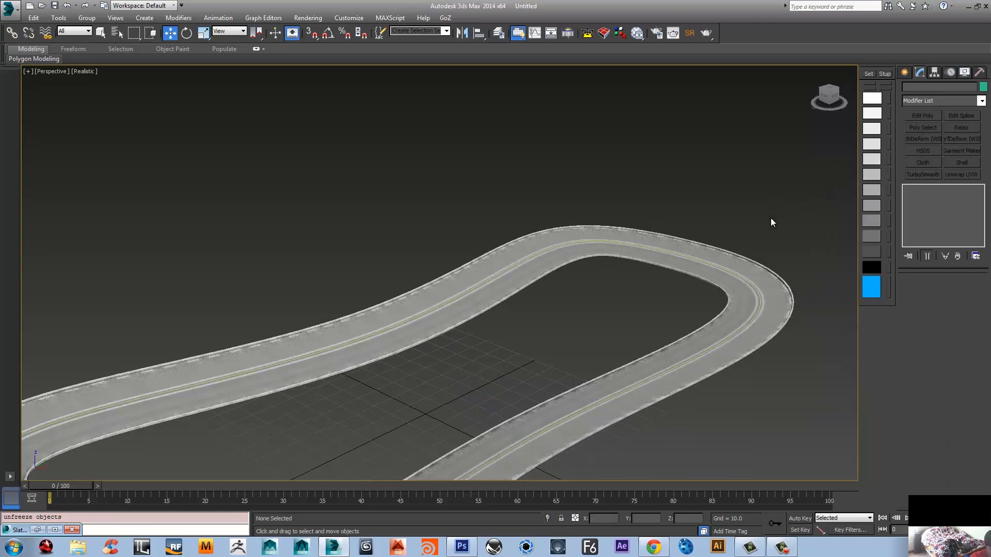
# - Select the centre spline and raise it slightly above the road surface
pyautogui.click(748, 281)
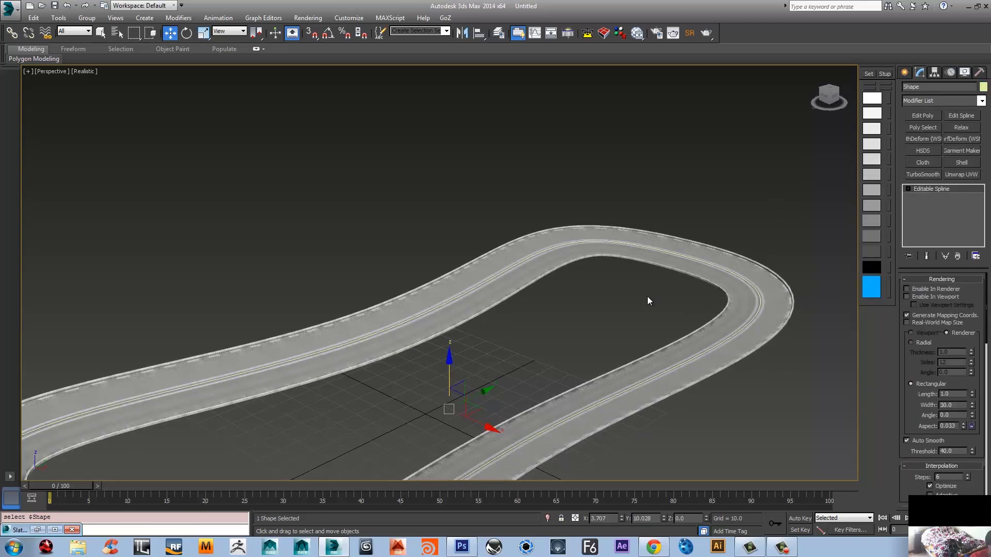
pyautogui.keyDown('alt'); pyautogui.moveTo(640, 303); pyautogui.dragTo(488, 320, button='middle'); pyautogui.keyUp('alt')
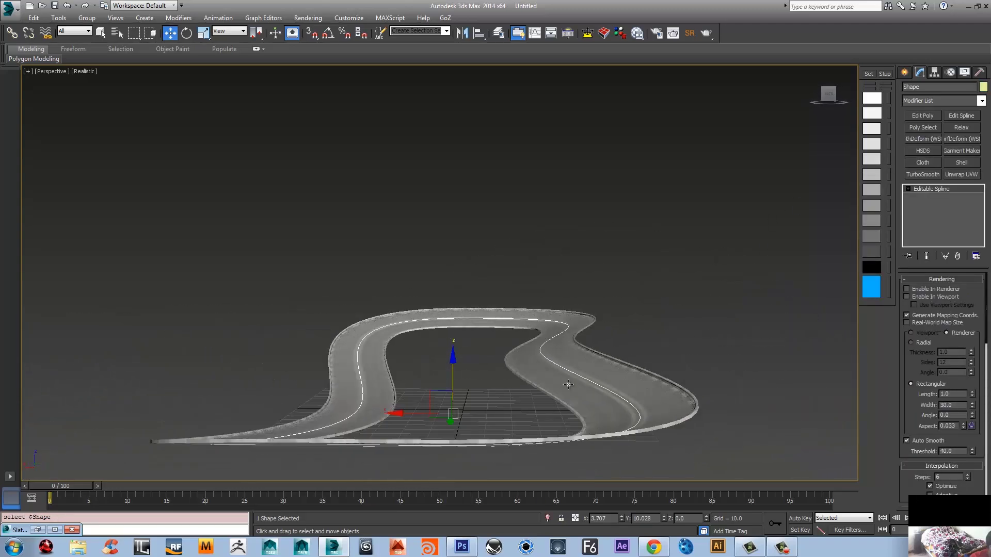
pyautogui.moveTo(453, 372); pyautogui.dragTo(453, 368)
pyautogui.keyDown('alt'); pyautogui.moveTo(552, 317); pyautogui.dragTo(683, 325, button='middle'); pyautogui.keyUp('alt')
# - Create a box about 6.6 units long and 22.9 units wide beside the end of the track
pyautogui.rightClick(683, 325)
pyautogui.click(737, 303)
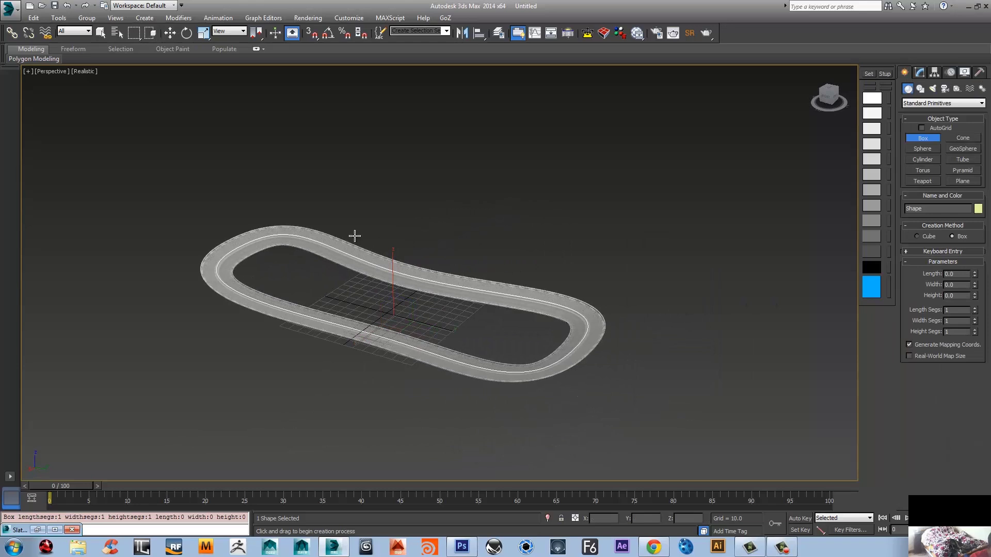
pyautogui.moveTo(670, 325)
pyautogui.mouseDown()
pyautogui.moveTo(650, 351)
pyautogui.moveTo(644, 345)
pyautogui.moveTo(654, 334)
pyautogui.mouseUp()
pyautogui.click(656, 328)
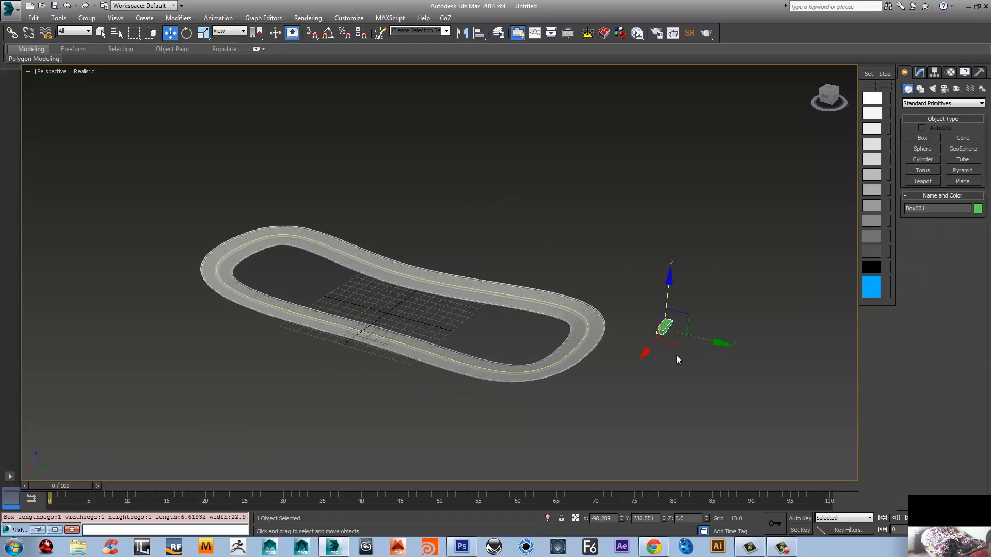
pyautogui.rightClick(658, 331)
# - Attach the box to the road's centre spline with a Path Constraint
pyautogui.scroll(3, 686, 348)
pyautogui.scroll(4, 676, 355)
pyautogui.moveTo(677, 355); pyautogui.dragTo(737, 381, button='middle')
pyautogui.scroll(-3, 774, 368)
pyautogui.moveTo(636, 329); pyautogui.dragTo(652, 296, button='middle')
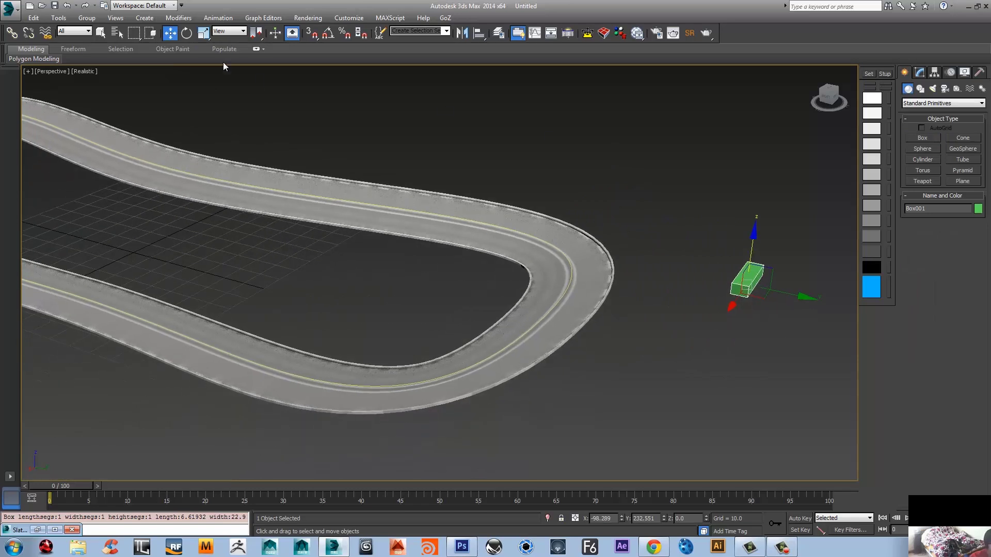
pyautogui.click(218, 17)
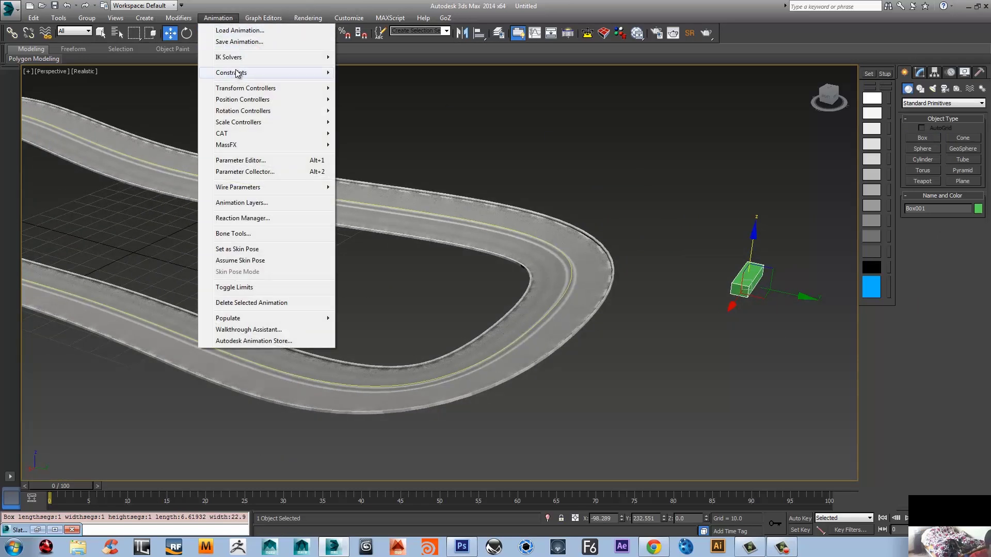
pyautogui.moveTo(235, 73)
pyautogui.click(377, 100)
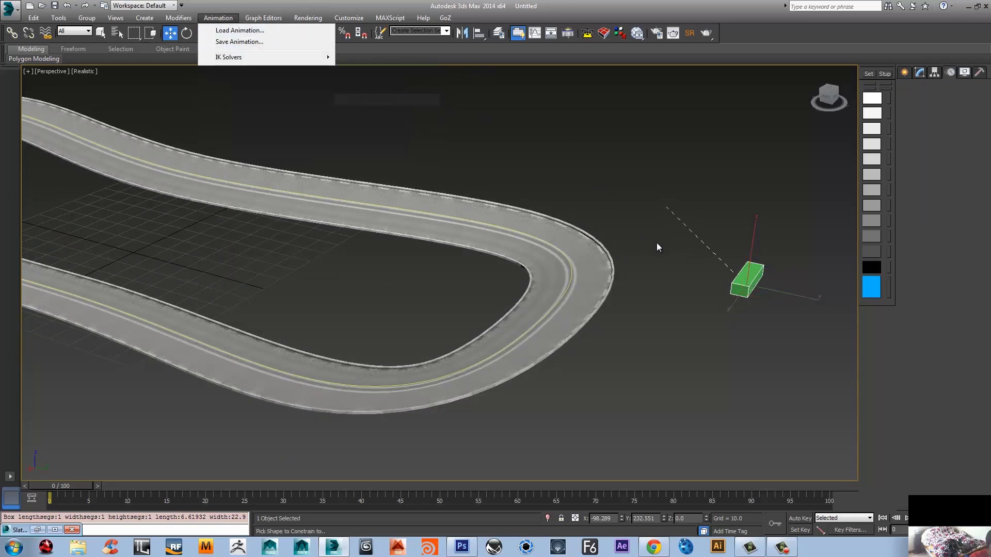
pyautogui.click(564, 253)
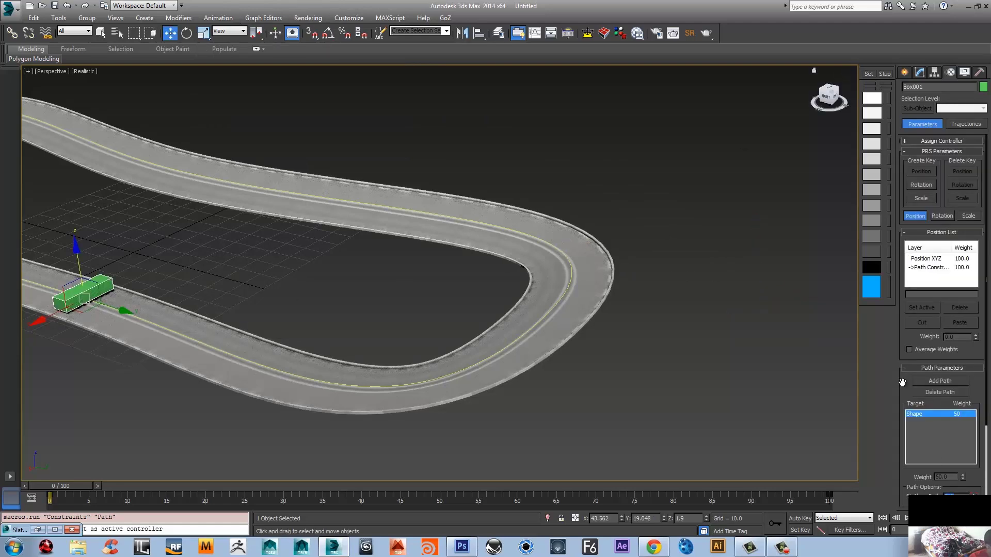
# - Enable Follow and Bank in the path options of the box's Path Constraint
pyautogui.moveTo(902, 383)
pyautogui.mouseDown()
pyautogui.moveTo(918, 279)
pyautogui.moveTo(909, 371)
pyautogui.mouseUp()
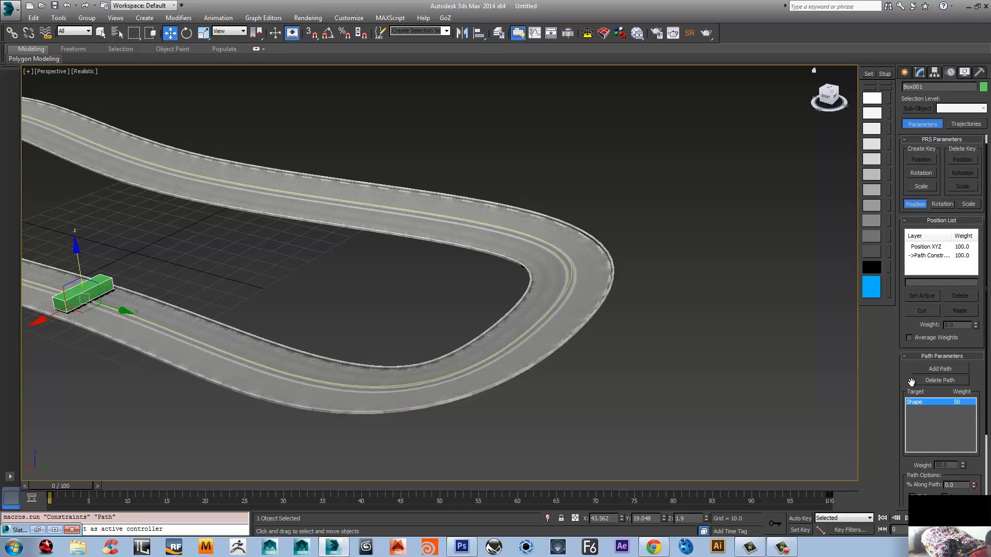
pyautogui.moveTo(911, 382); pyautogui.dragTo(914, 252)
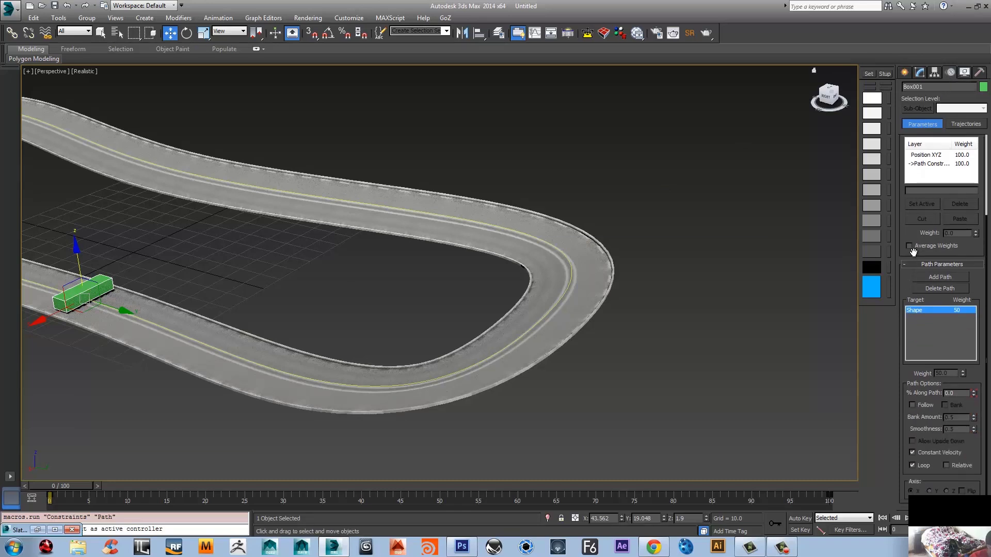
pyautogui.click(912, 405)
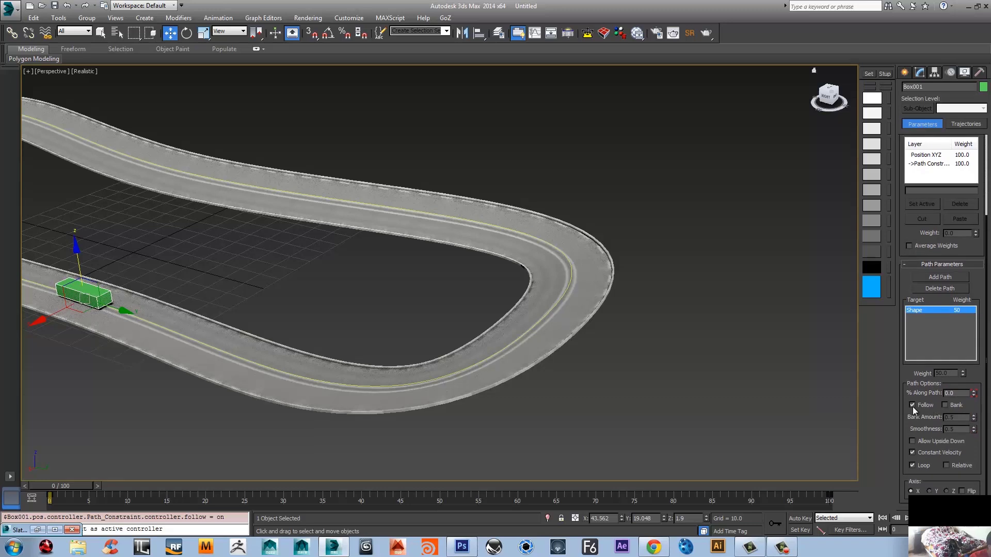
pyautogui.click(950, 406)
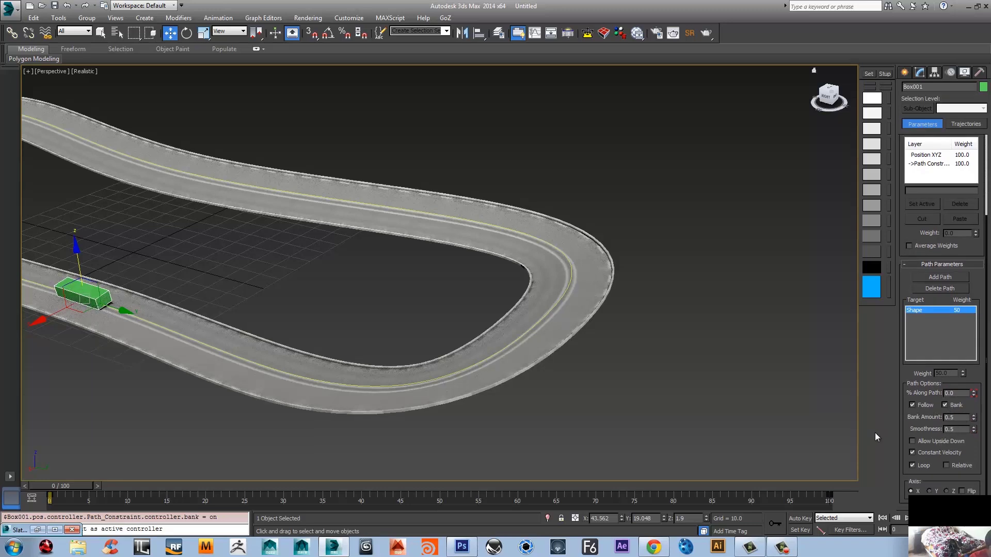
# - Play the animation to check how the box travels around the track, and stop it
pyautogui.scroll(-5, 614, 368)
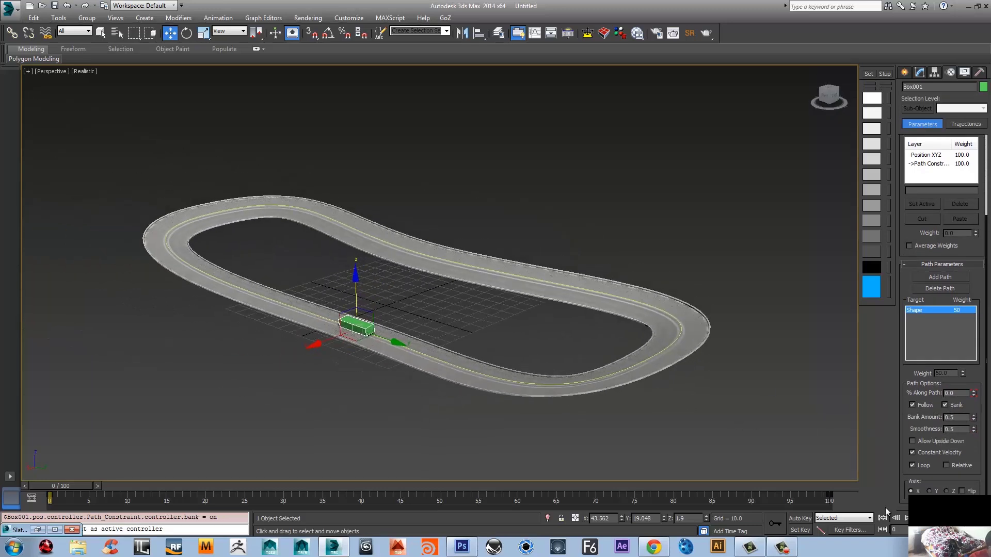
pyautogui.click(906, 519)
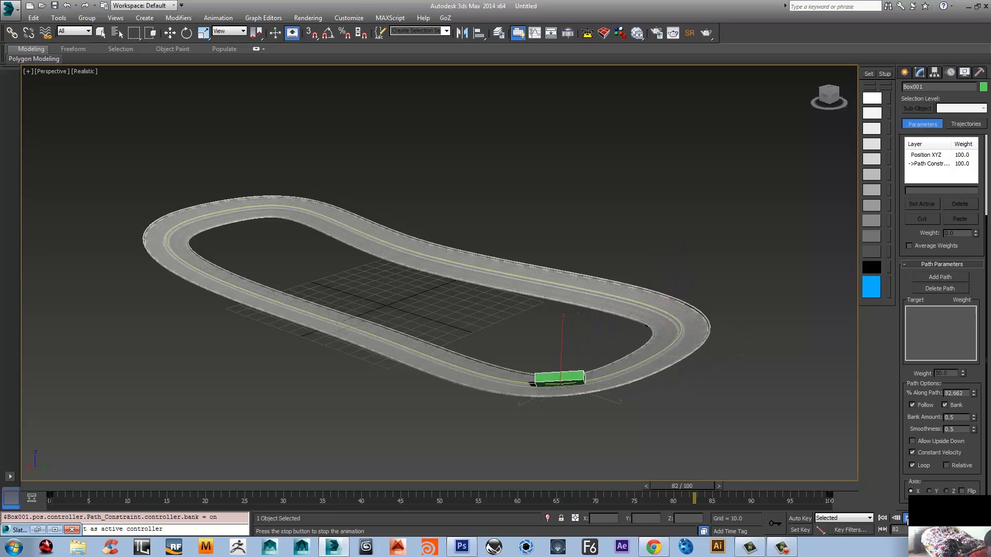
pyautogui.click(906, 518)
# - Turn off Bank in the box's Path Constraint and view the box on the whole track
pyautogui.keyDown('alt'); pyautogui.moveTo(664, 391); pyautogui.dragTo(635, 434, button='middle'); pyautogui.keyUp('alt')
pyautogui.scroll(4, 588, 394)
pyautogui.click(946, 405)
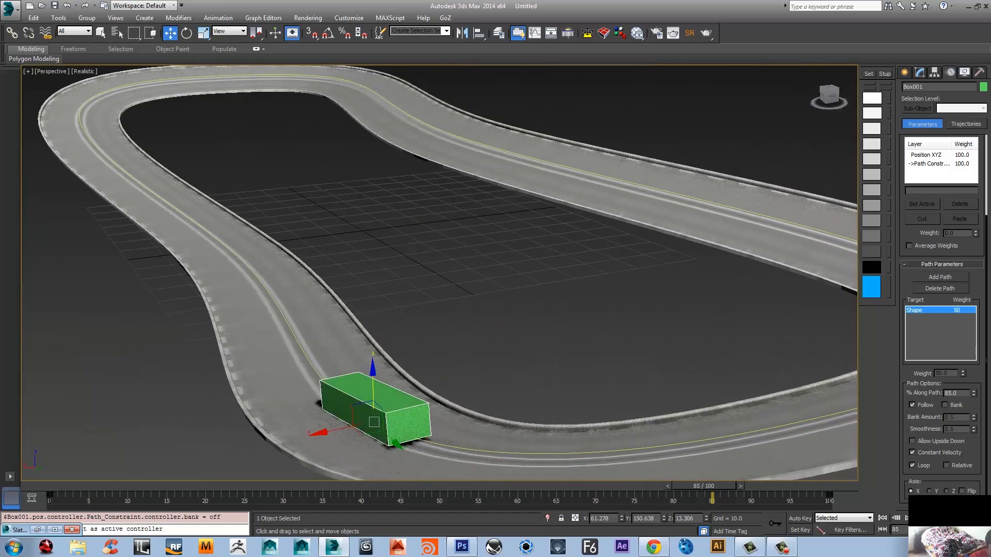
pyautogui.scroll(-4, 535, 341)
pyautogui.keyDown('alt'); pyautogui.moveTo(536, 341); pyautogui.dragTo(492, 282, button='middle'); pyautogui.keyUp('alt')
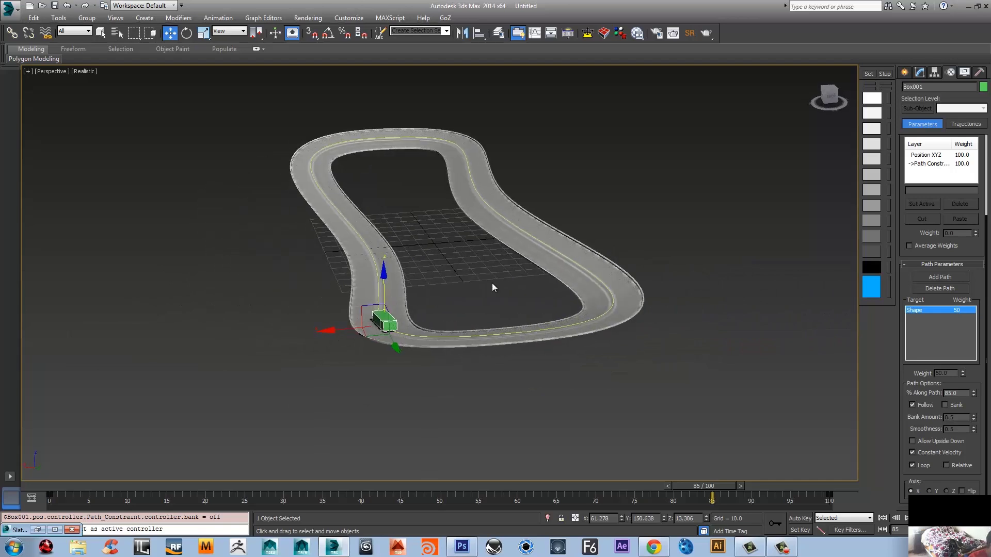
pyautogui.scroll(4, 549, 367)
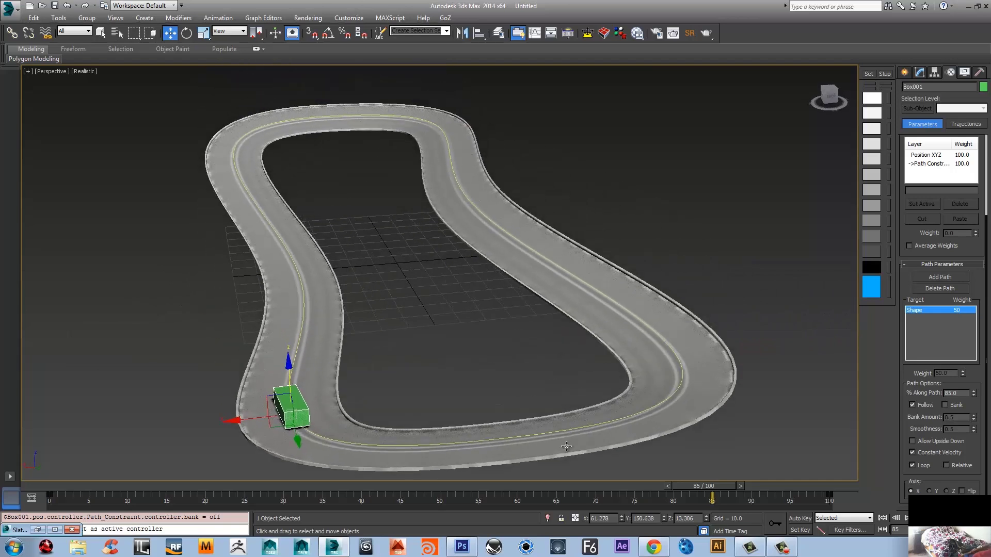